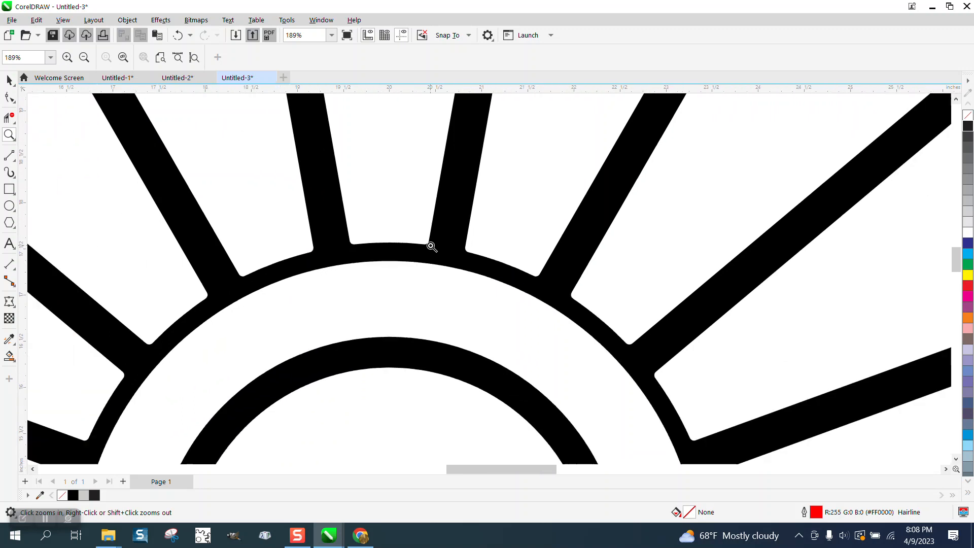
pyautogui.scroll(-2, 431, 246)
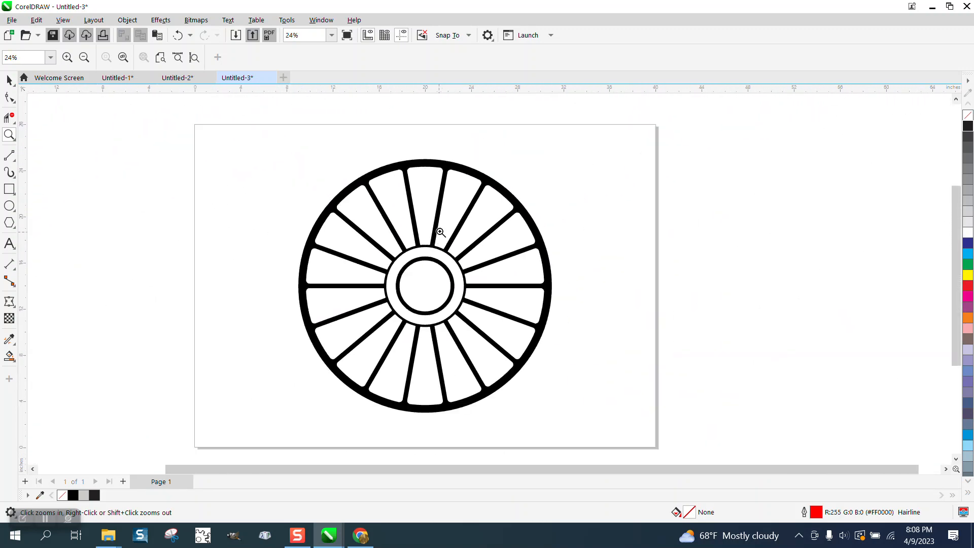
# Step: Move the whole black spoked wheel 25 inches to the right, clear of the page centre
pyautogui.scroll(5, 470, 202)
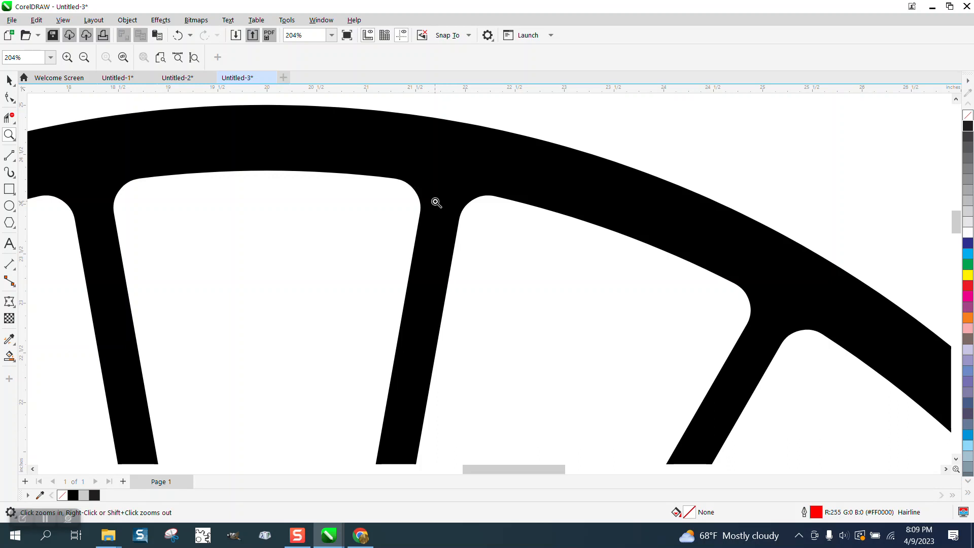
pyautogui.scroll(-6, 435, 200)
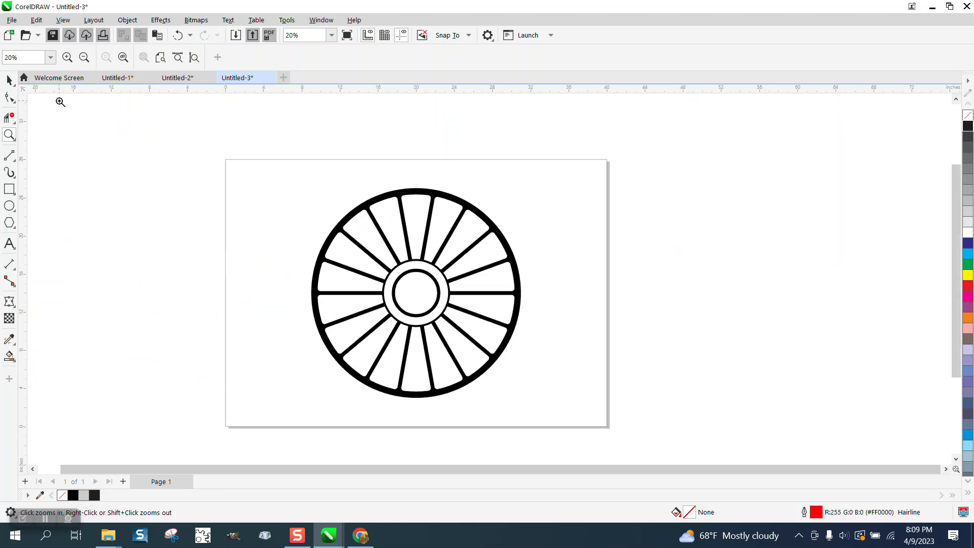
pyautogui.click(9, 80)
pyautogui.moveTo(351, 295); pyautogui.dragTo(588, 421)
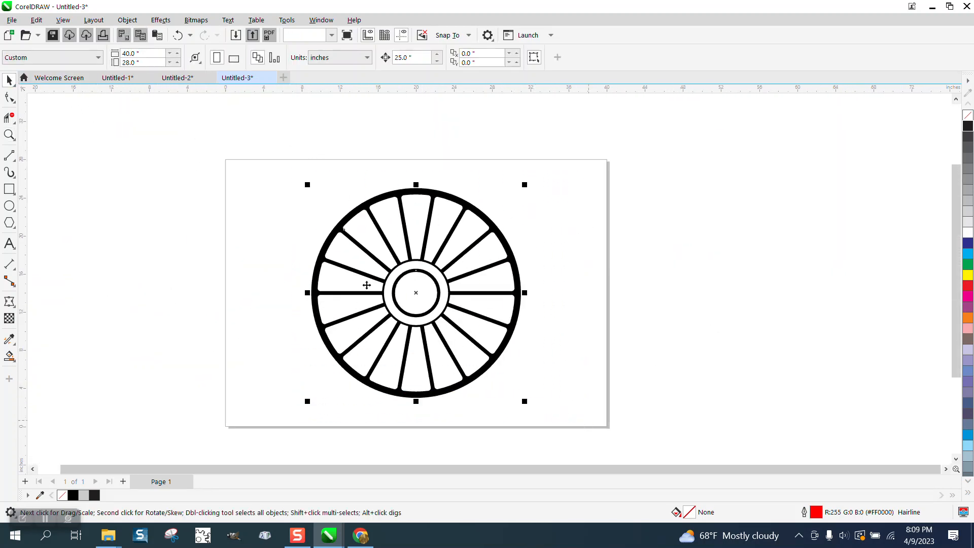
pyautogui.click(202, 123)
pyautogui.moveTo(305, 167); pyautogui.dragTo(556, 415)
pyautogui.press('Right')
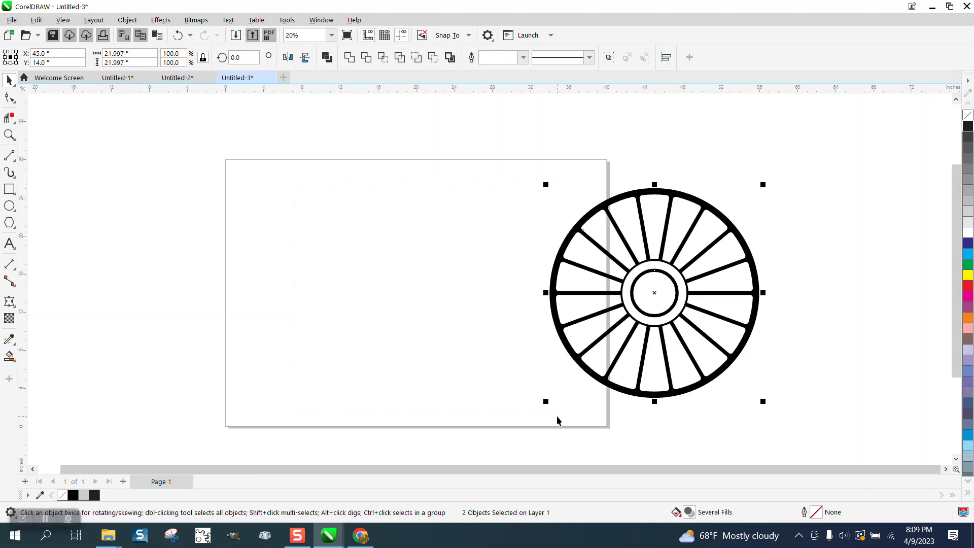
# Step: Draw a circle about 19.9 inches across and a vertical line about 29 inches long, both centered on the page
pyautogui.click(9, 205)
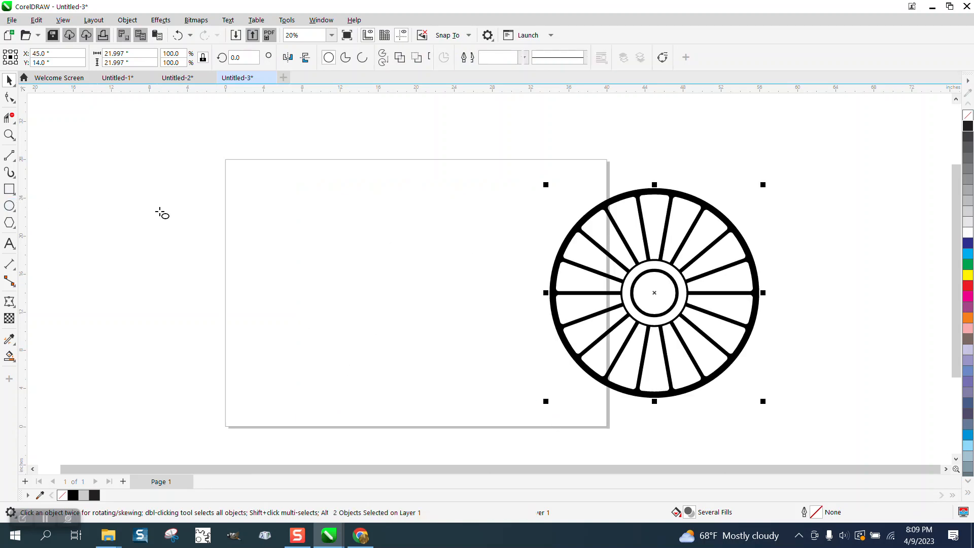
pyautogui.moveTo(508, 210); pyautogui.dragTo(317, 379)
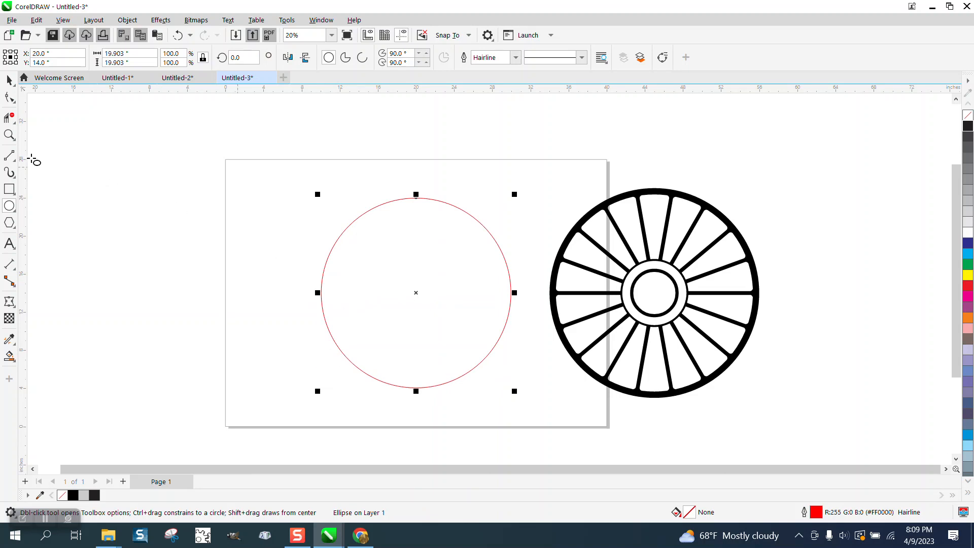
pyautogui.click(10, 156)
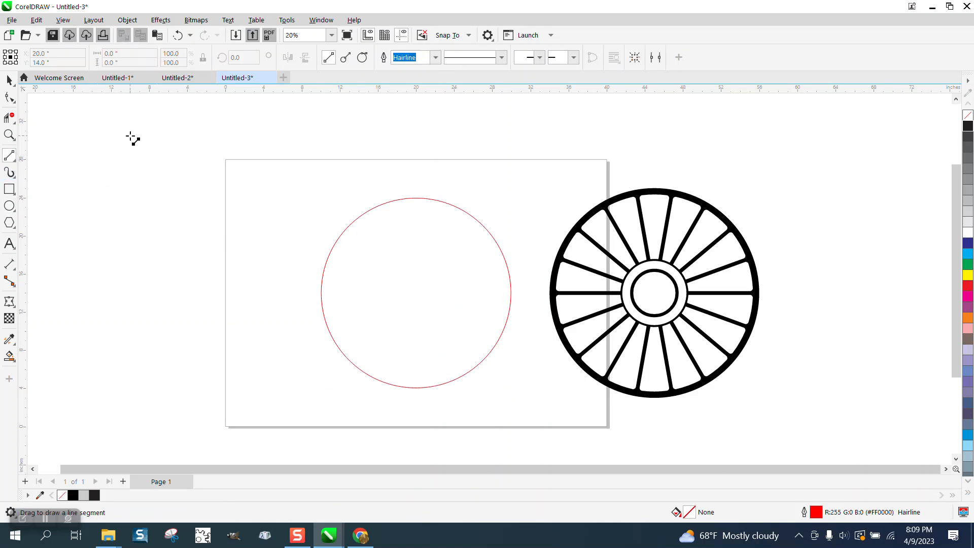
pyautogui.moveTo(136, 132); pyautogui.dragTo(118, 410)
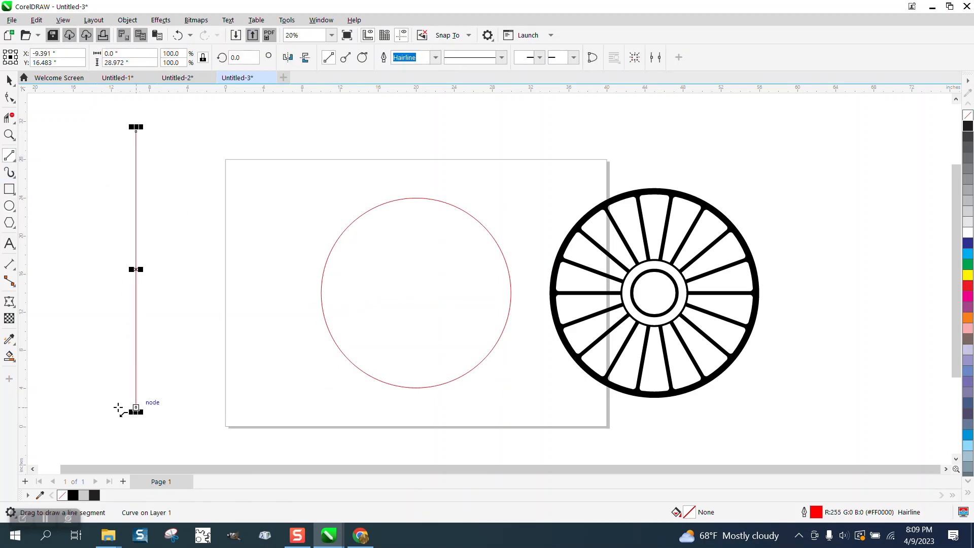
pyautogui.press('p')
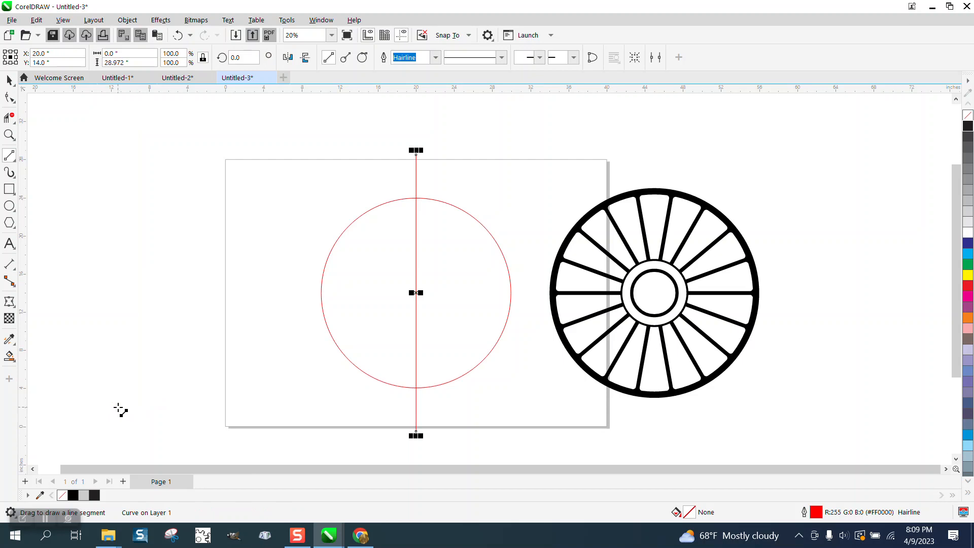
# Step: Rotate the vertical line by 20 degrees and add a horizontally mirrored copy of it, crossing at the circle's centre
pyautogui.click(9, 80)
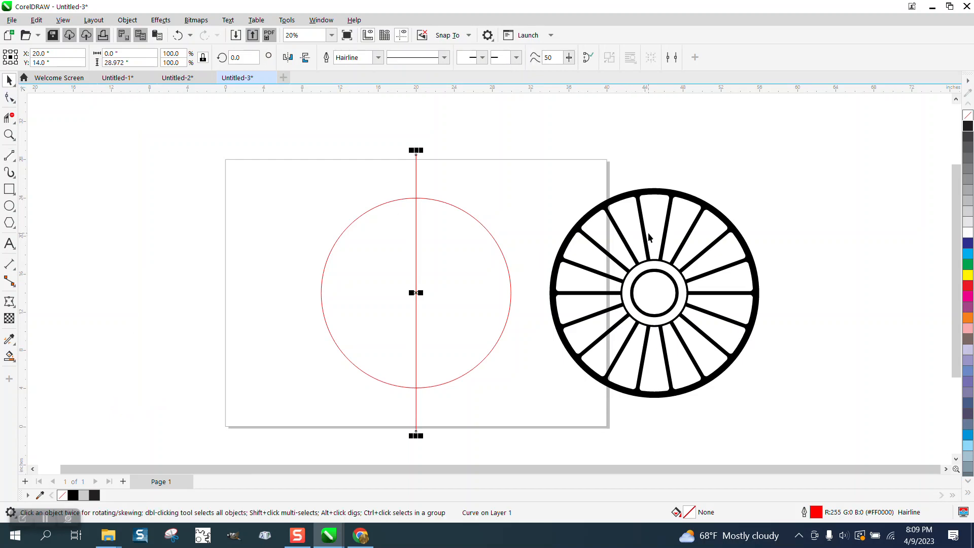
pyautogui.click(238, 57)
pyautogui.write('20')
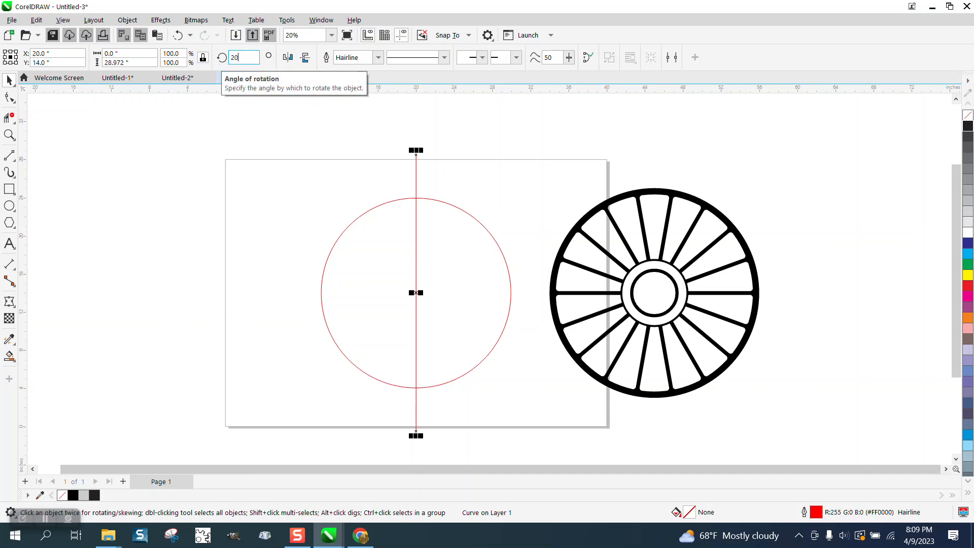
pyautogui.press('Return')
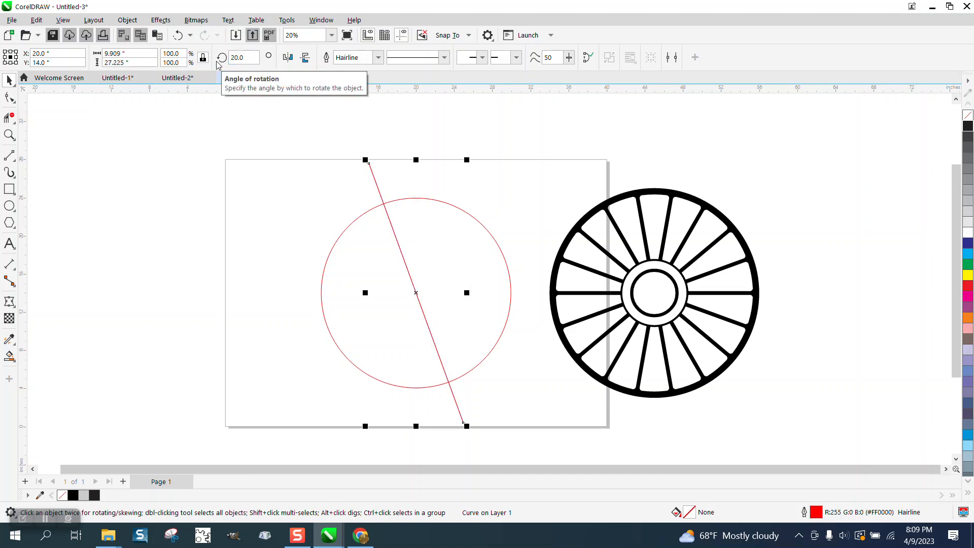
pyautogui.click(288, 58)
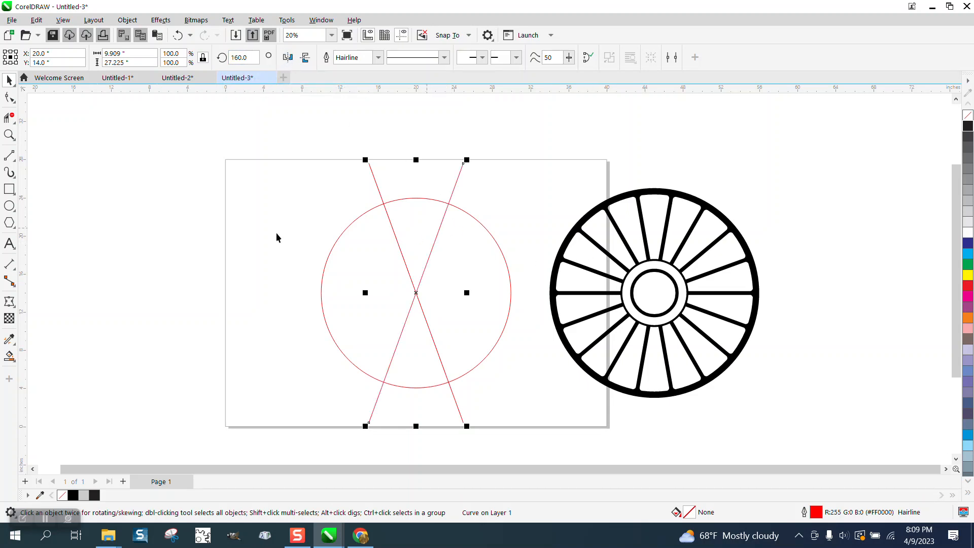
# Step: Draw a smaller circle about 6.6 inches across and center it on the page, inside the large circle
pyautogui.click(9, 205)
pyautogui.moveTo(243, 227); pyautogui.dragTo(207, 287)
pyautogui.press('p')
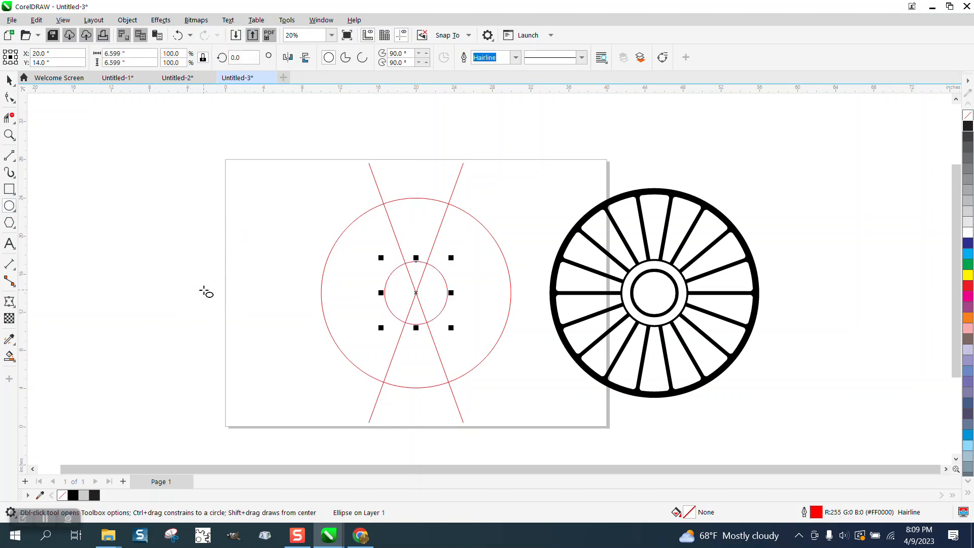
# Step: Use Smart Fill to extract the upper wedge between the circles as an unfilled, black-outlined shape placed 25 inches to the left
pyautogui.click(9, 356)
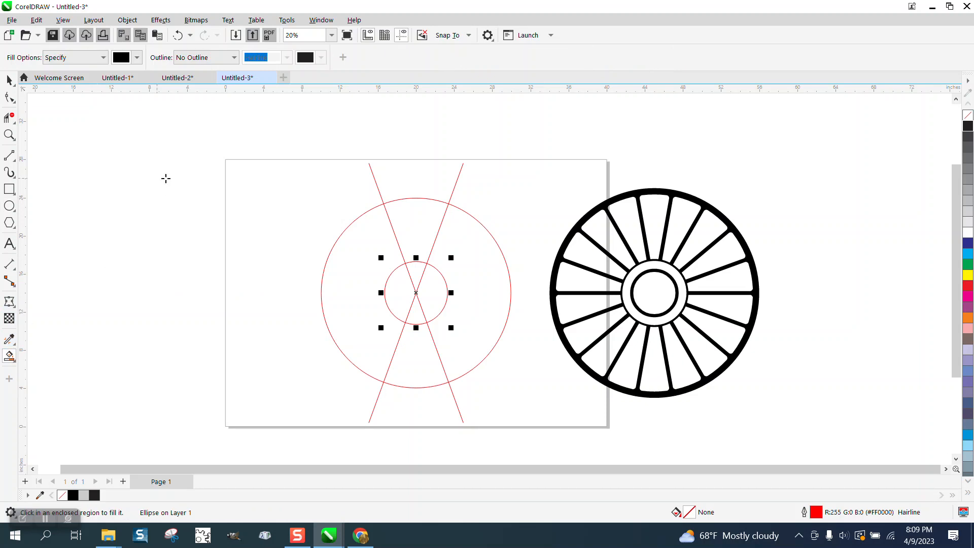
pyautogui.click(421, 217)
pyautogui.press('Left')
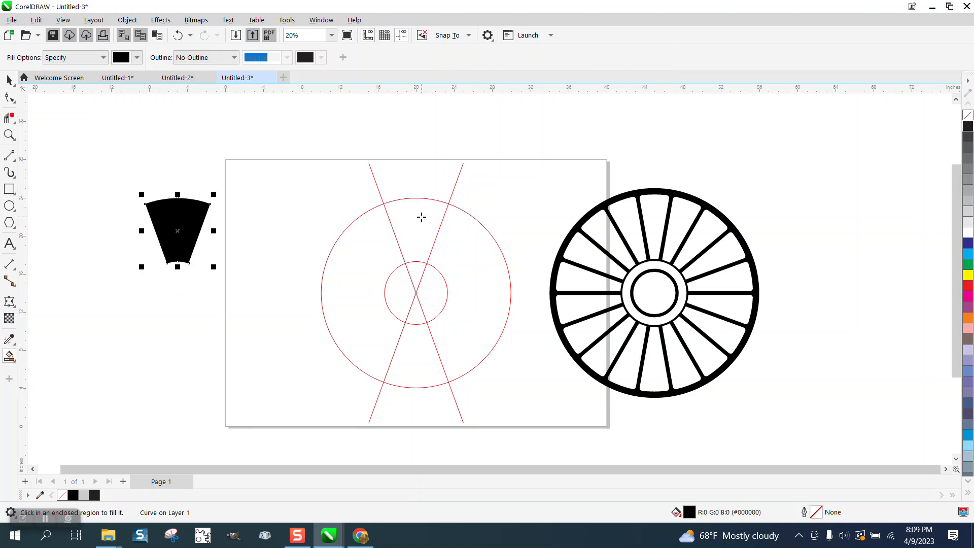
pyautogui.click(967, 115)
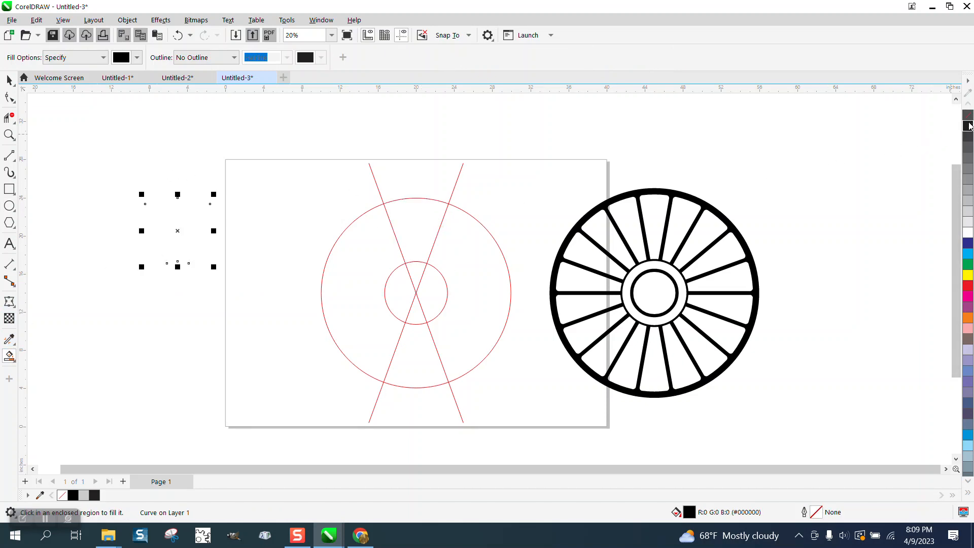
pyautogui.rightClick(968, 126)
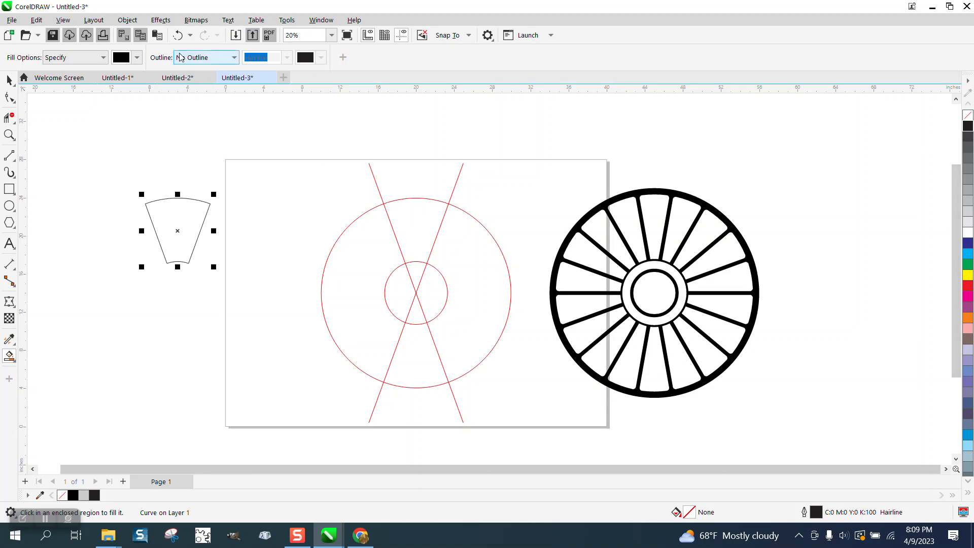
# Step: Apply a one-step inside contour with a 0.2 inch offset to the extracted wedge, and undo it
pyautogui.click(160, 20)
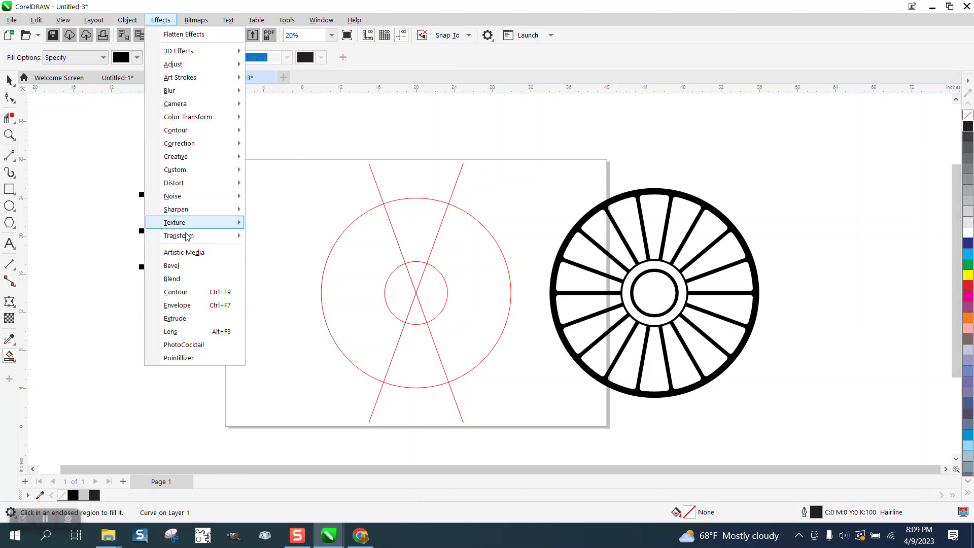
pyautogui.click(176, 291)
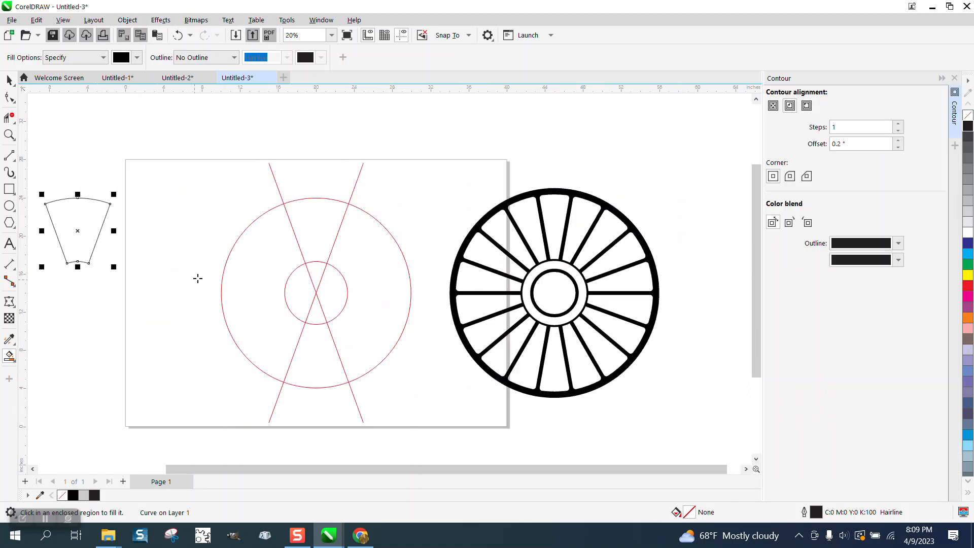
pyautogui.click(790, 105)
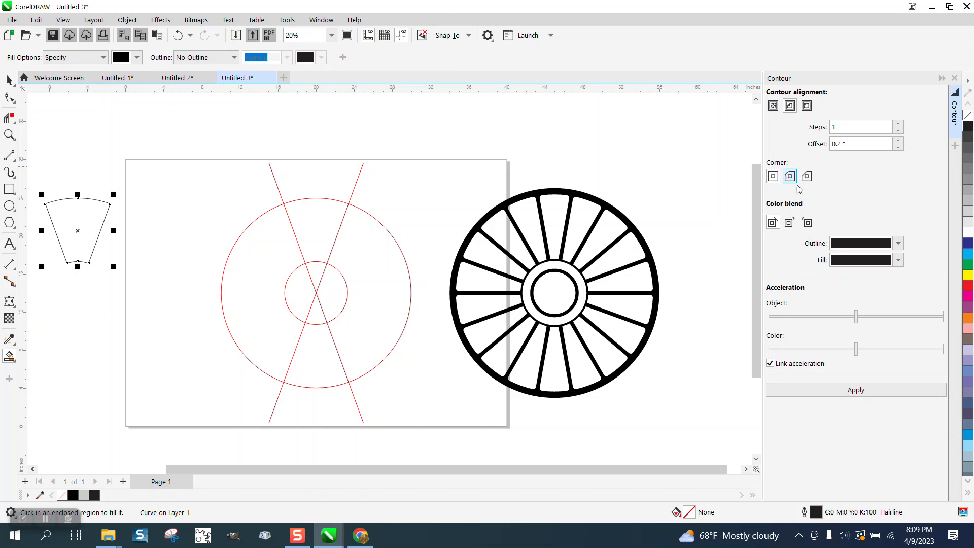
pyautogui.click(856, 390)
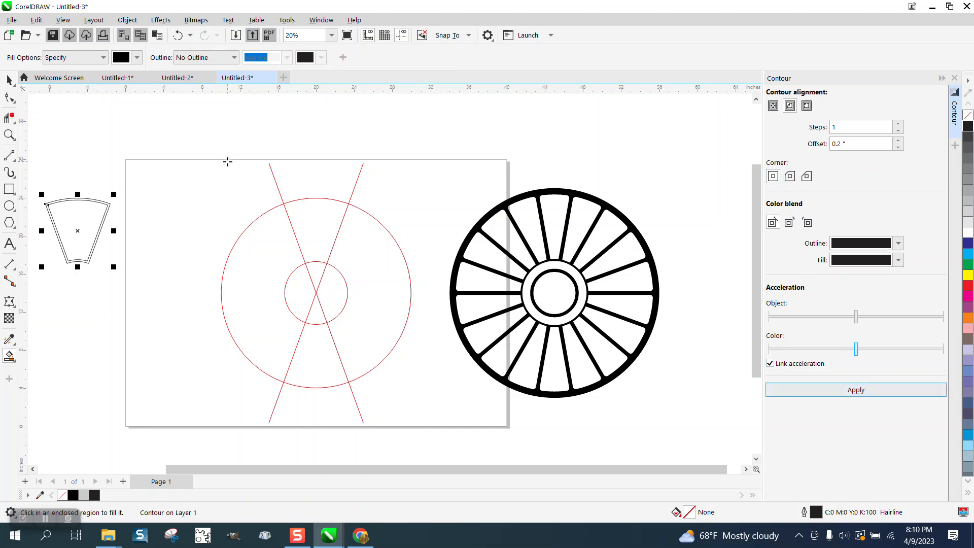
pyautogui.click(180, 35)
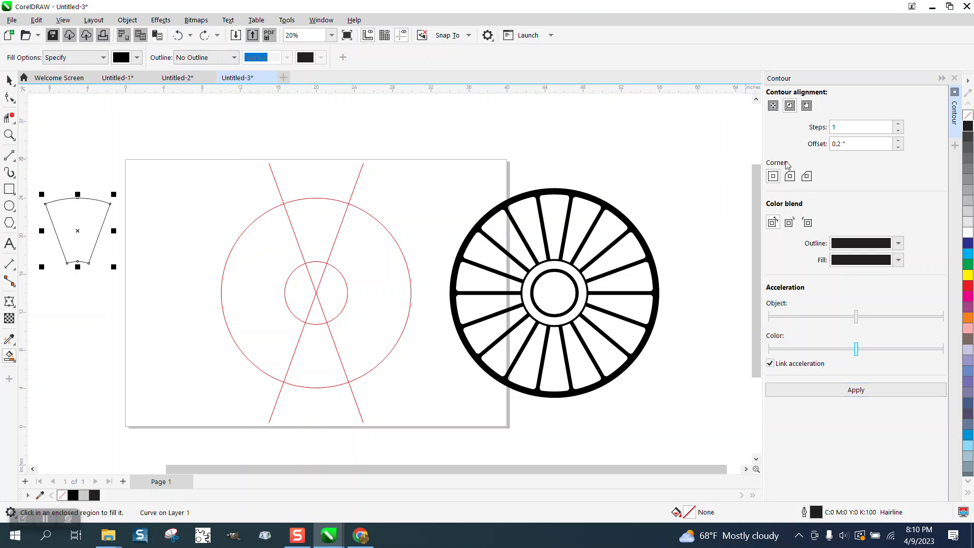
# Step: Apply the one-step inside contour to the wedge with an offset of 0.3 inch
pyautogui.moveTo(855, 145); pyautogui.dragTo(807, 151)
pyautogui.write('.')
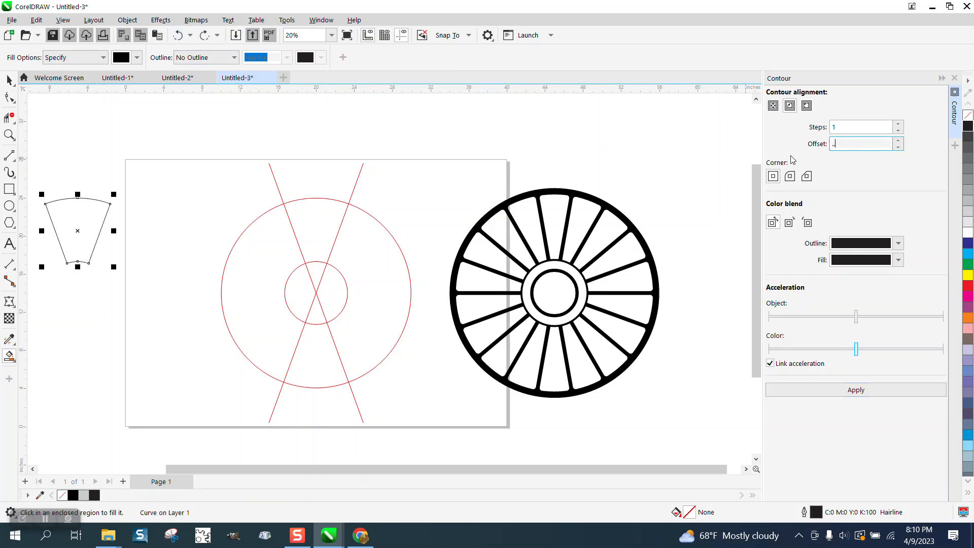
pyautogui.write('3')
pyautogui.press('Return')
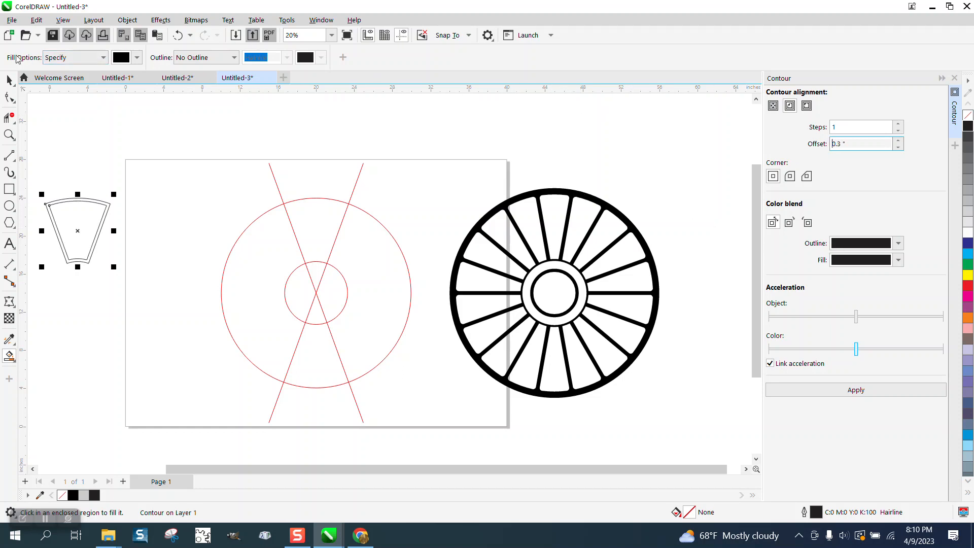
# Step: Break the wedge's contour apart and move only the inner wedge 25 inches right, between the two circles
pyautogui.click(10, 83)
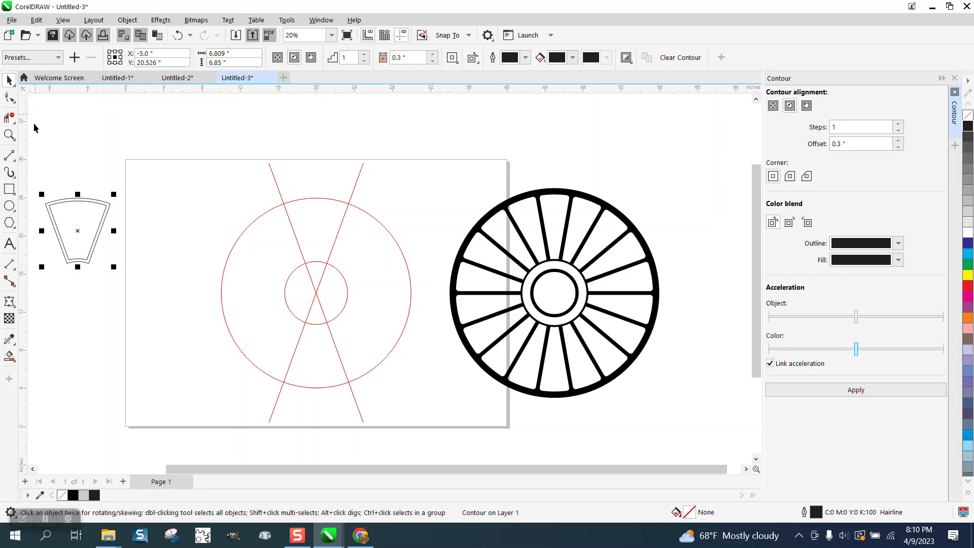
pyautogui.moveTo(34, 127); pyautogui.dragTo(146, 283)
pyautogui.click(134, 23)
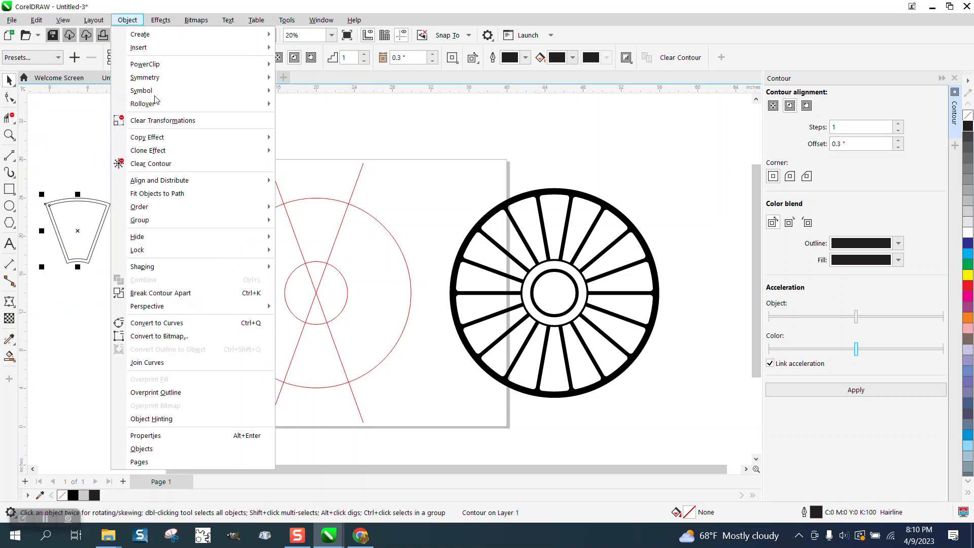
pyautogui.click(183, 289)
pyautogui.click(171, 204)
pyautogui.click(107, 218)
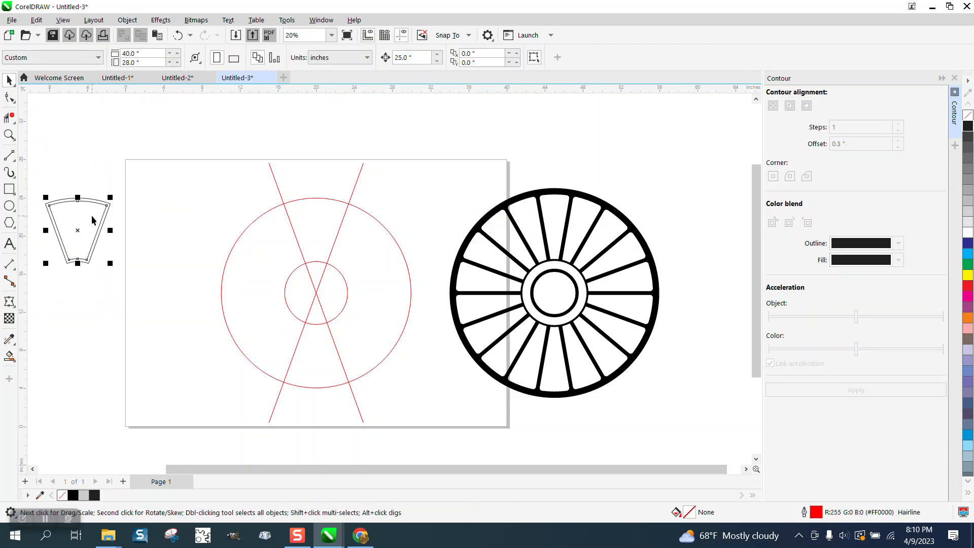
pyautogui.press('c')
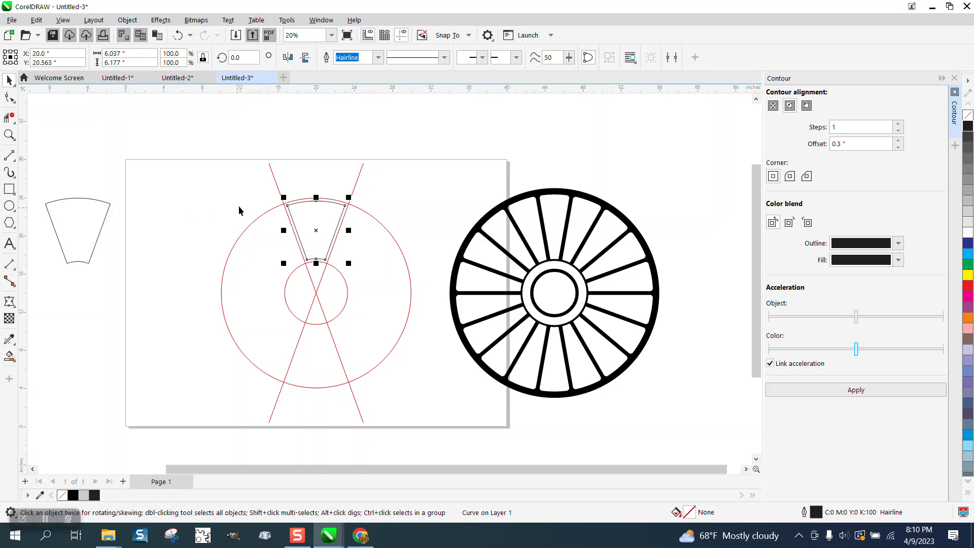
# Step: Move both diagonal lines 25 inches to the right, out of the circles
pyautogui.click(275, 180)
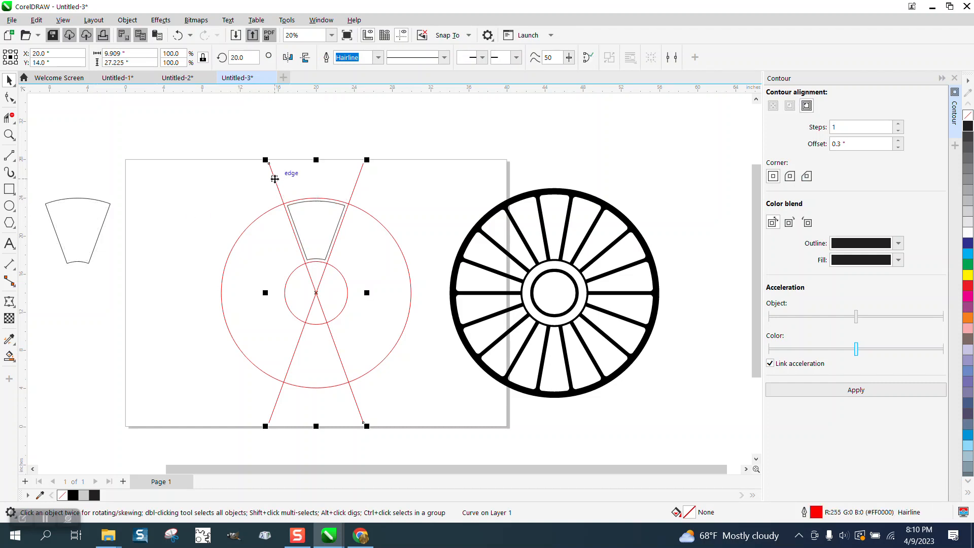
pyautogui.hotkey('ctrl', 'r')
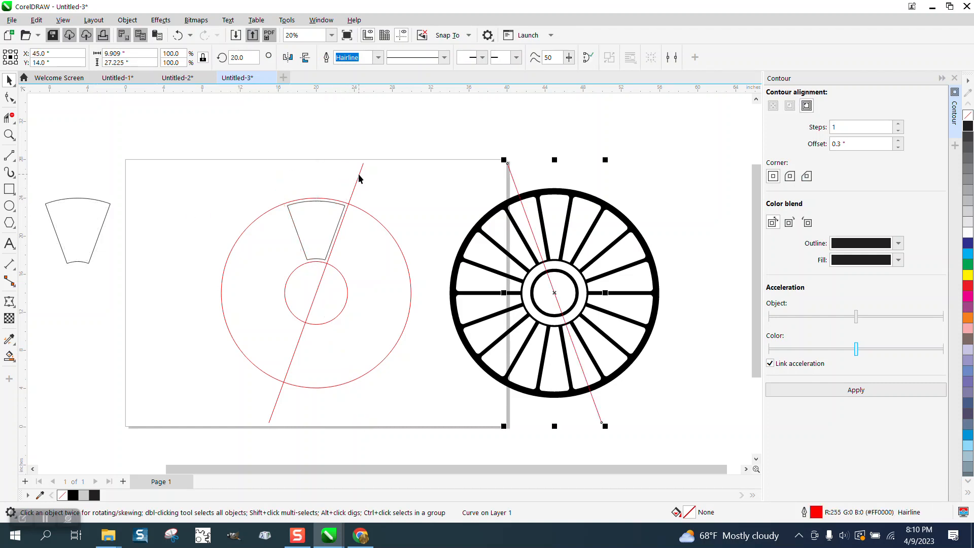
pyautogui.click(359, 177)
pyautogui.hotkey('ctrl', 'r')
# Step: Switch from the contour settings to the corner-rounding settings with the wedge between the circles selected
pyautogui.click(327, 202)
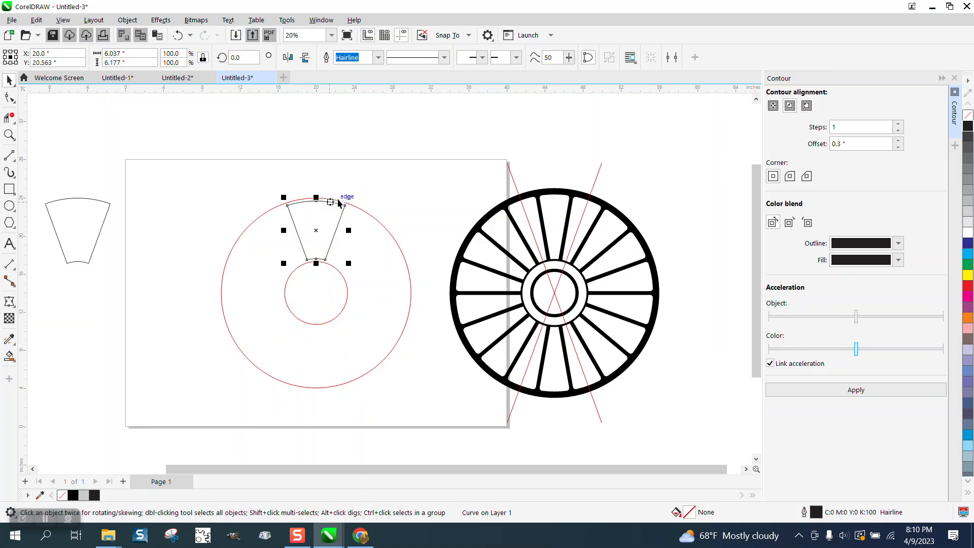
pyautogui.click(954, 77)
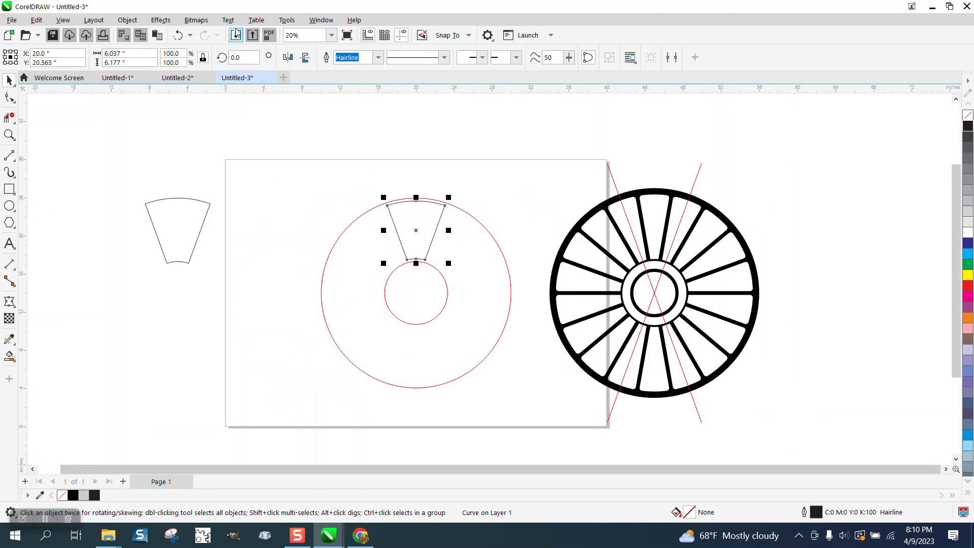
pyautogui.click(321, 20)
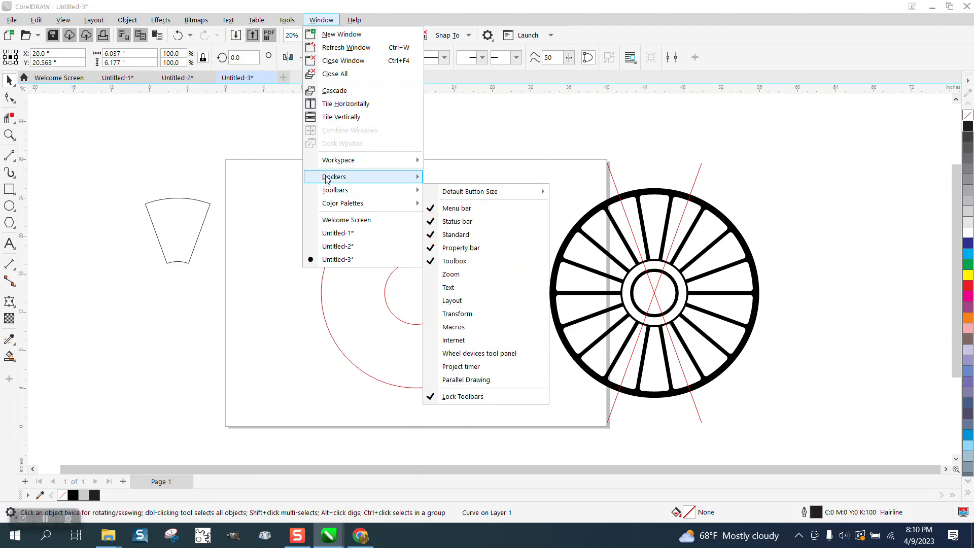
pyautogui.moveTo(327, 178)
pyautogui.click(457, 268)
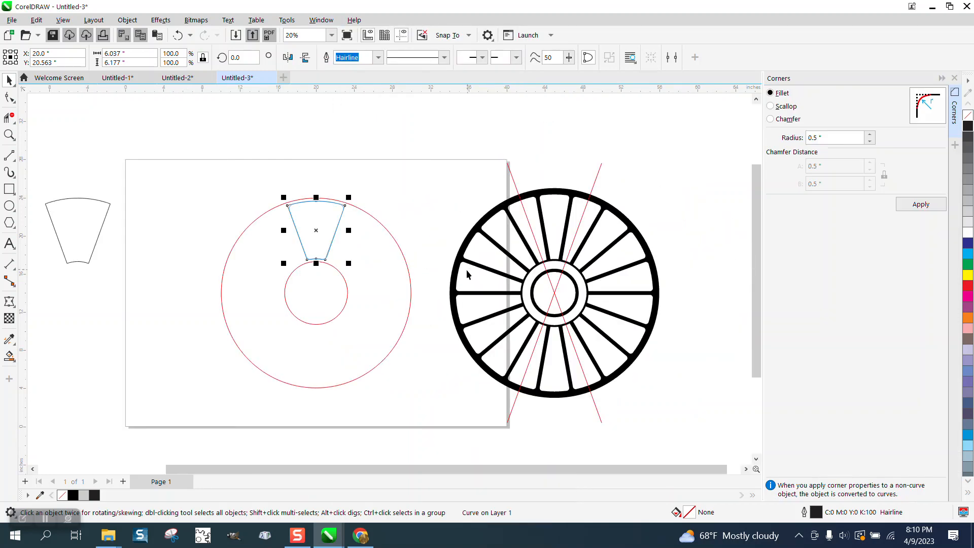
# Step: Remove the middle nodes from the outer and inner arcs of the wedge between the circles
pyautogui.click(10, 134)
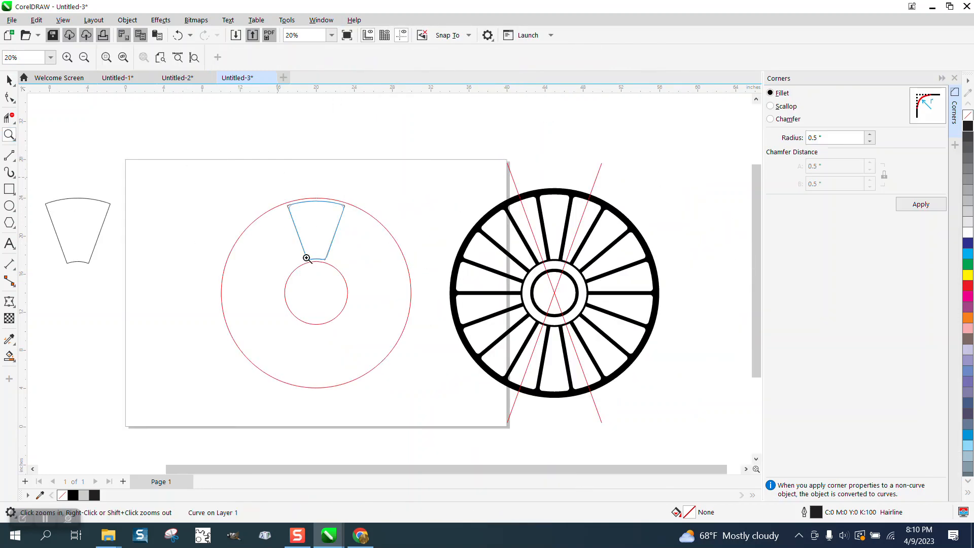
pyautogui.click(304, 257)
pyautogui.click(10, 96)
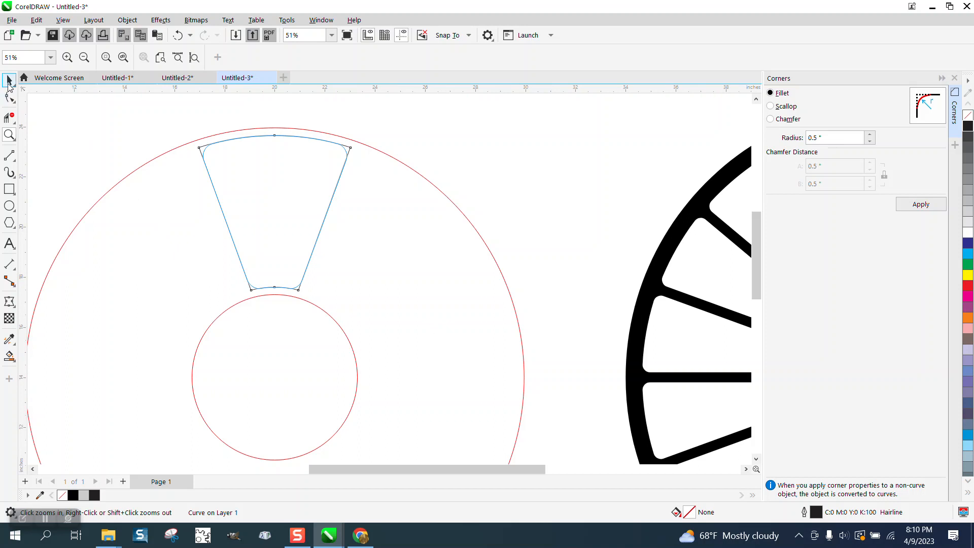
pyautogui.click(274, 136)
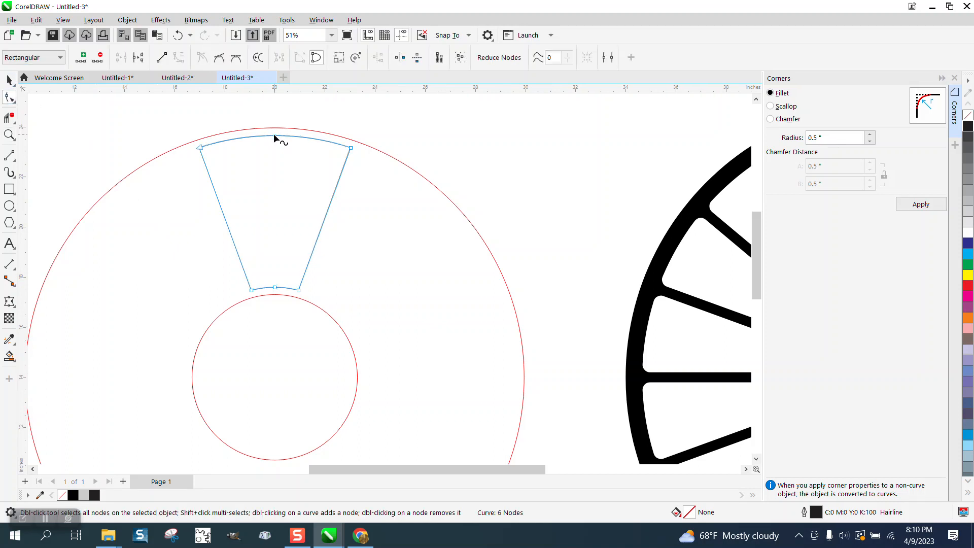
pyautogui.doubleClick(275, 135)
pyautogui.doubleClick(275, 287)
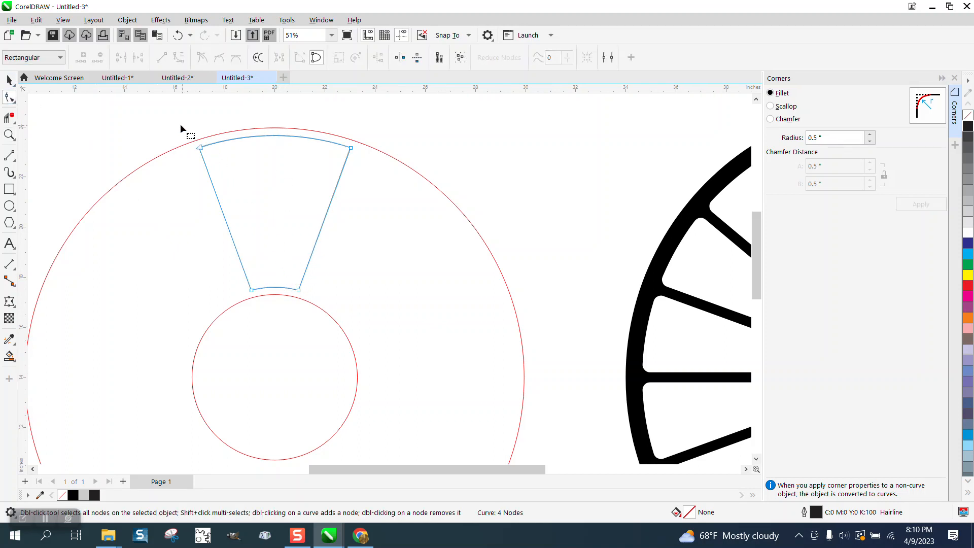
# Step: Fillet the wedge's two outer corners with a 0.5 inch radius and its two inner corners with a 0.25 inch radius
pyautogui.moveTo(396, 182); pyautogui.dragTo(514, 174)
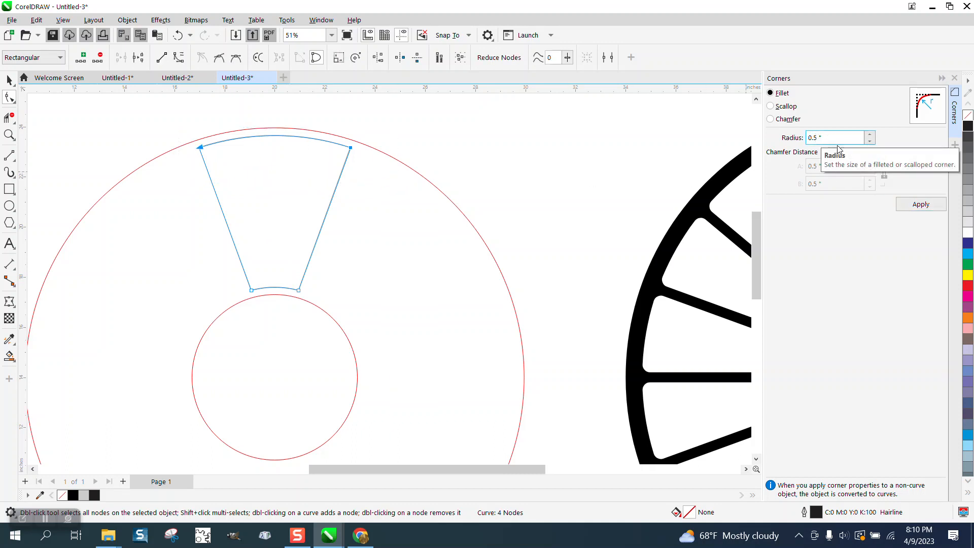
pyautogui.click(922, 208)
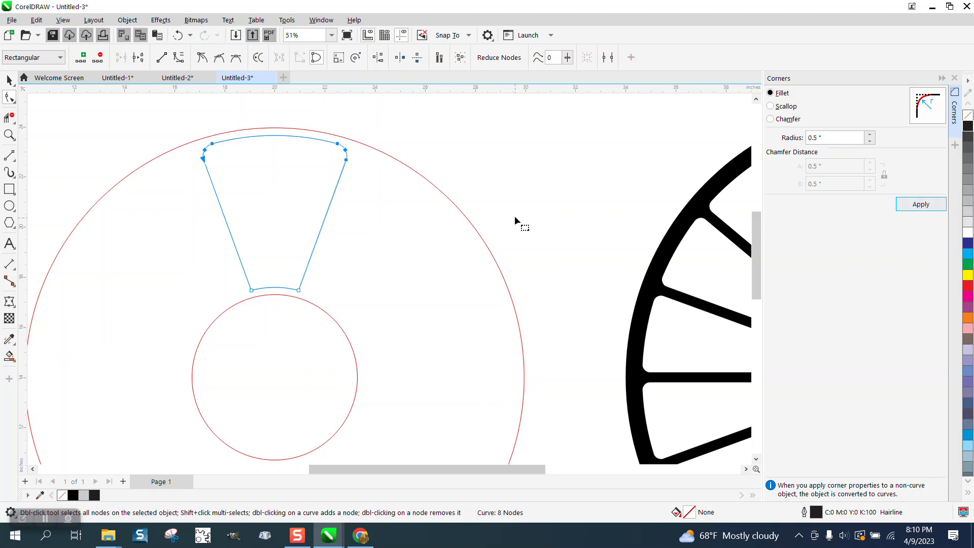
pyautogui.moveTo(369, 217); pyautogui.dragTo(249, 304)
pyautogui.click(811, 138)
pyautogui.write('.25')
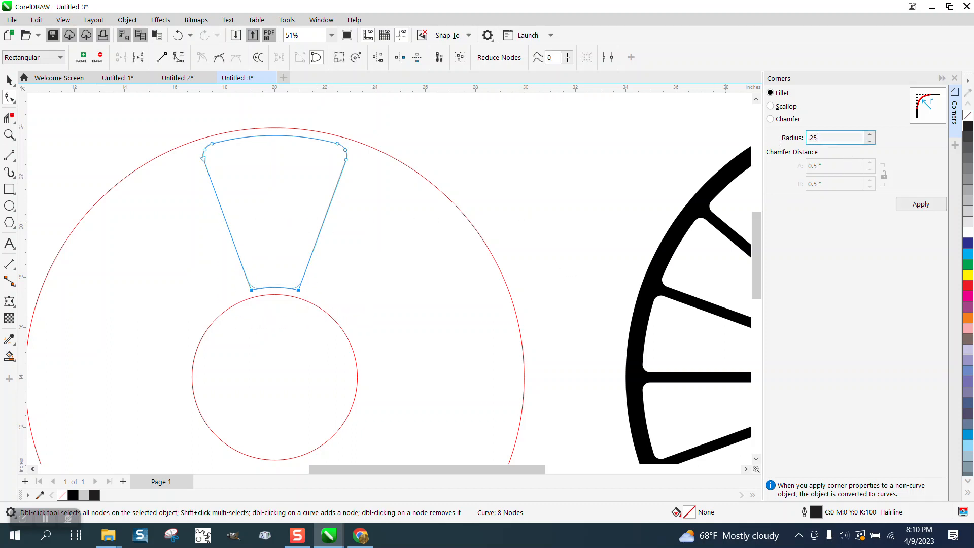
pyautogui.click(918, 205)
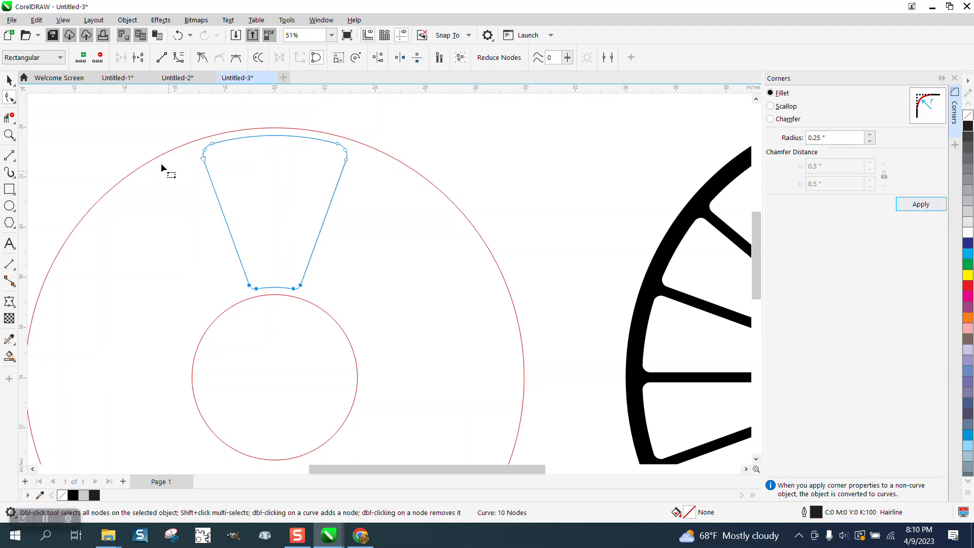
# Step: Move the rounded wedge's centre of rotation to the common centre of the two red circles
pyautogui.click(9, 81)
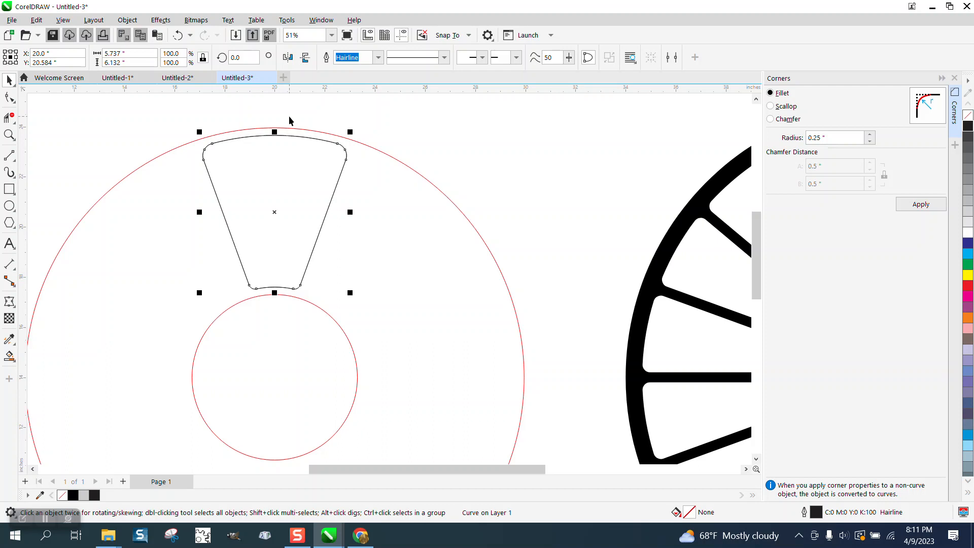
pyautogui.click(274, 211)
pyautogui.moveTo(275, 212); pyautogui.dragTo(274, 374)
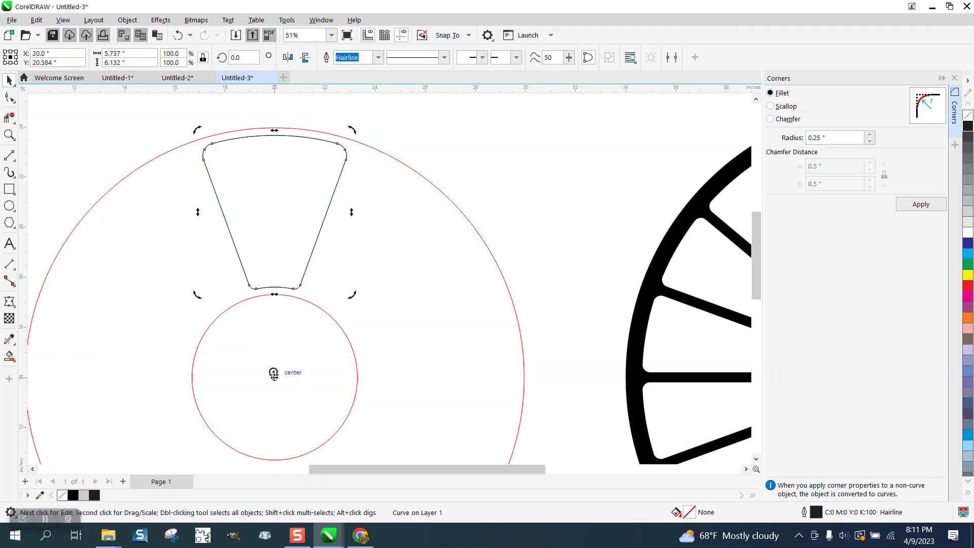
pyautogui.click(278, 217)
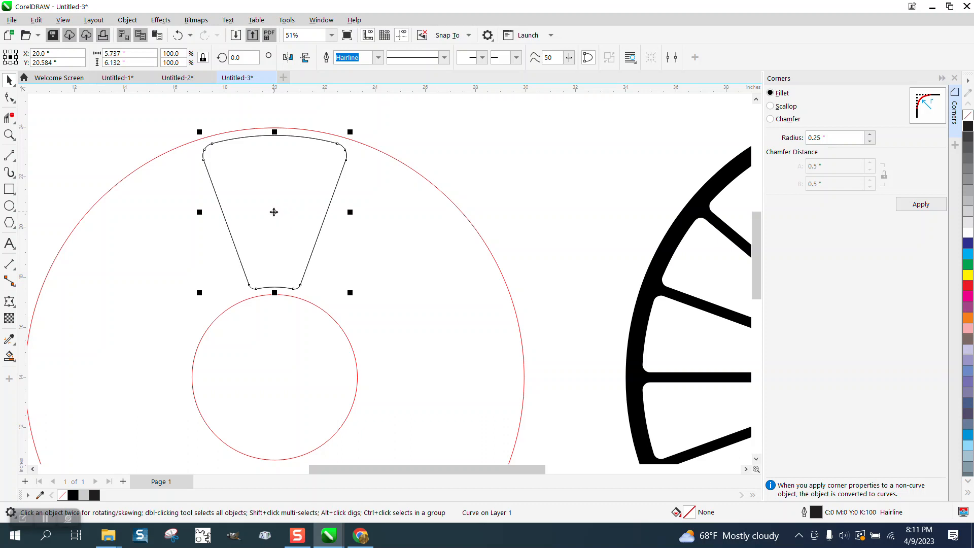
pyautogui.click(274, 212)
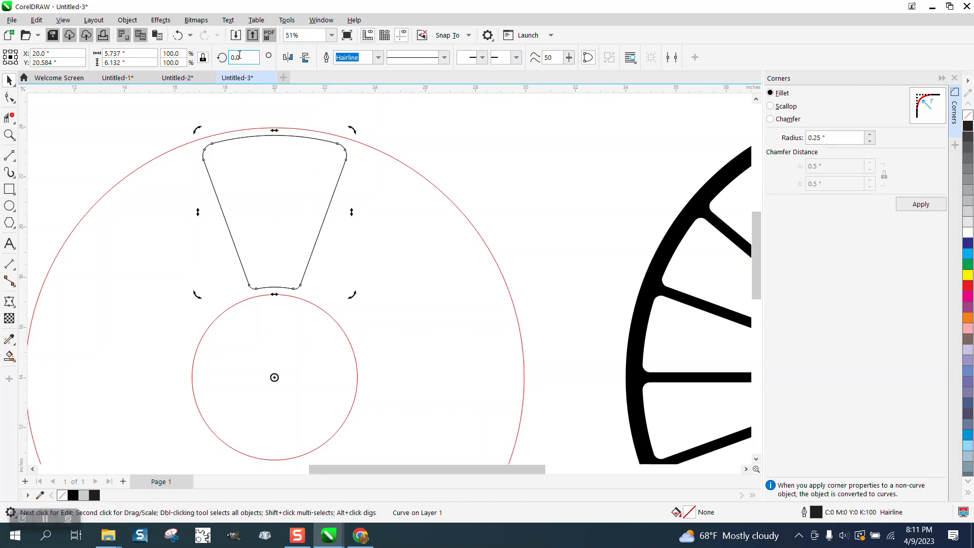
# Step: Add a copy of the wedge rotated 20 degrees about the circles' centre, and set the copy's rotation to 40 degrees
pyautogui.moveTo(242, 55); pyautogui.dragTo(201, 60)
pyautogui.write('20')
pyautogui.press('Return')
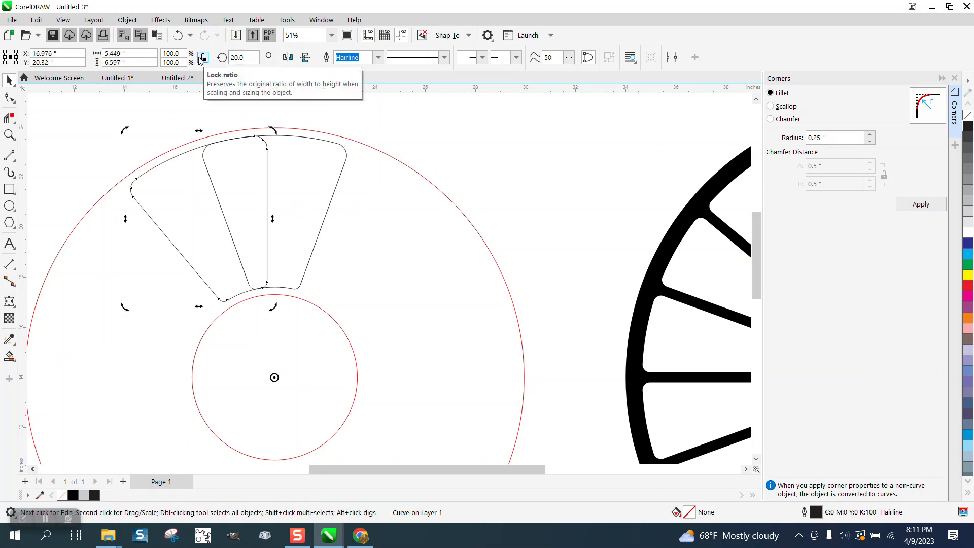
pyautogui.doubleClick(240, 57)
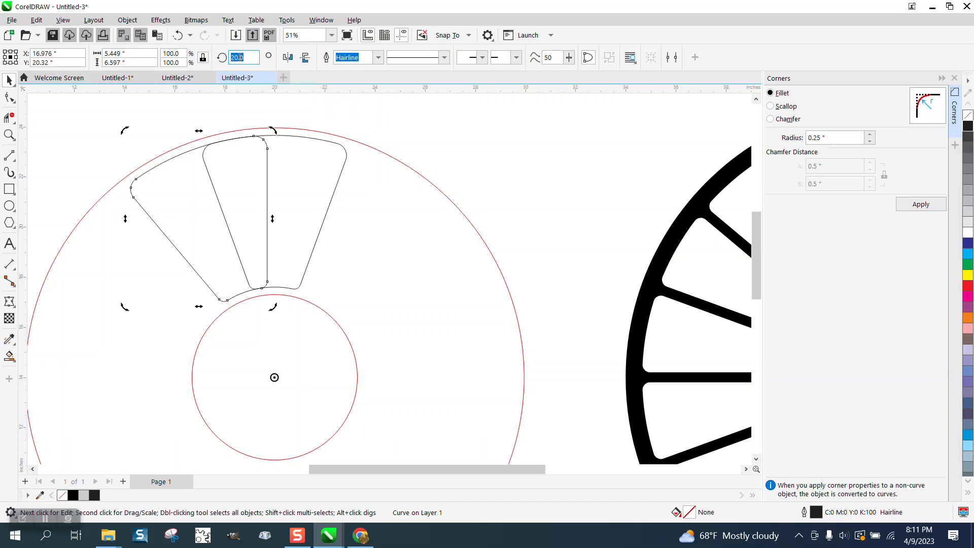
pyautogui.write('40')
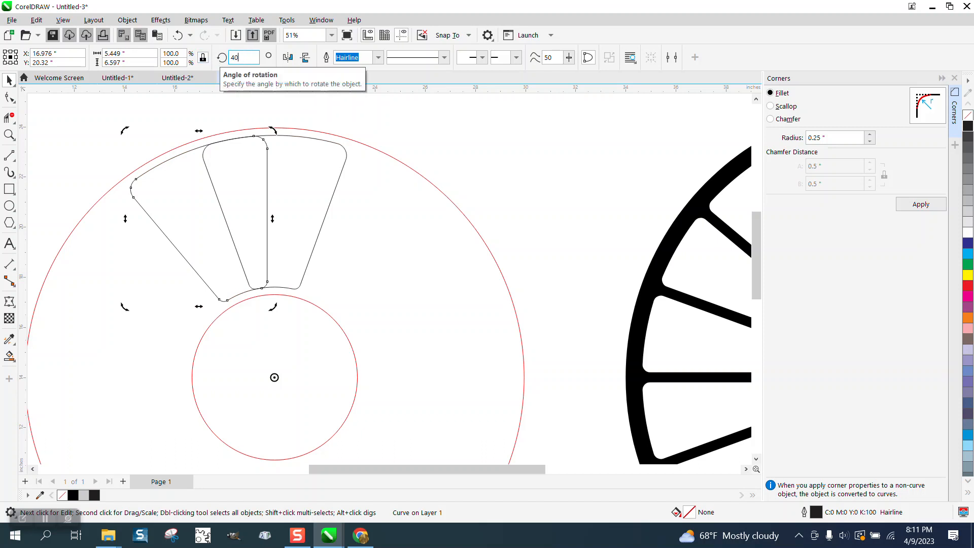
pyautogui.press('Return')
pyautogui.hotkey('ctrl', 'd')
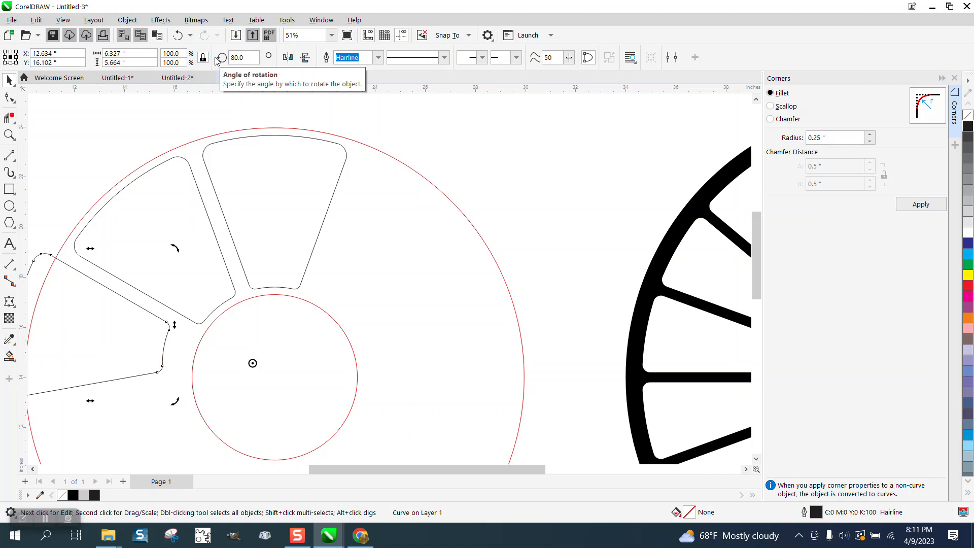
pyautogui.press('Delete')
# Step: Add a copy of the 40-degree wedge rotated to 80 degrees about the circles' centre
pyautogui.click(186, 184)
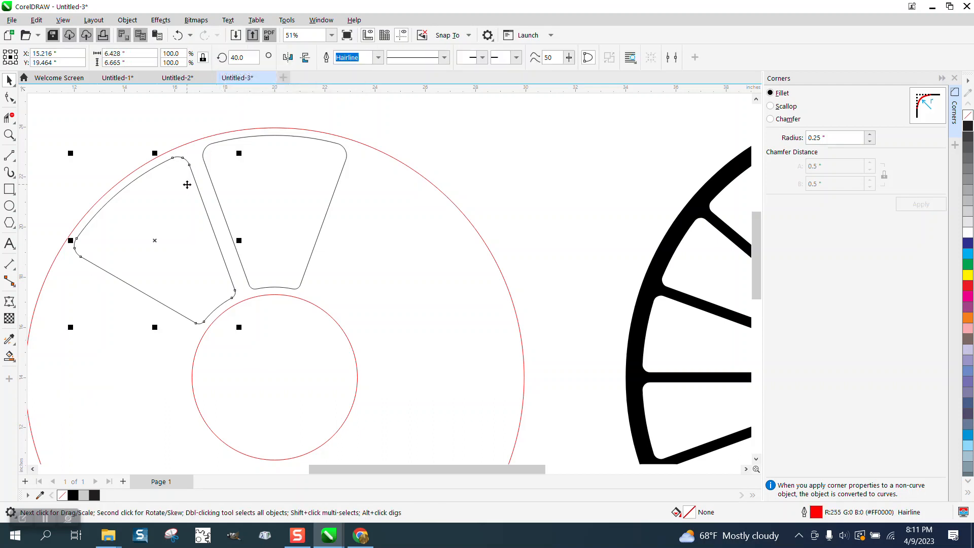
pyautogui.click(186, 183)
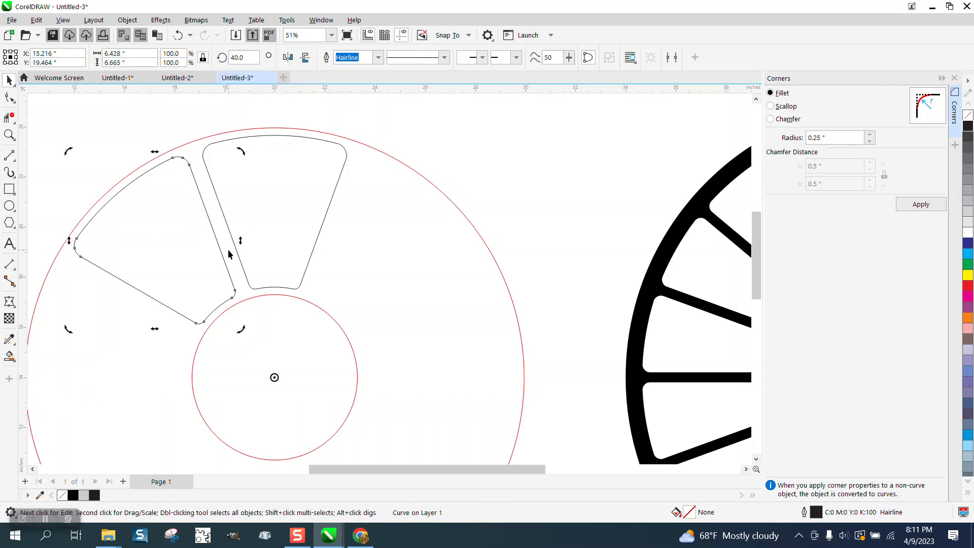
pyautogui.click(231, 58)
pyautogui.write('80')
pyautogui.press('Return')
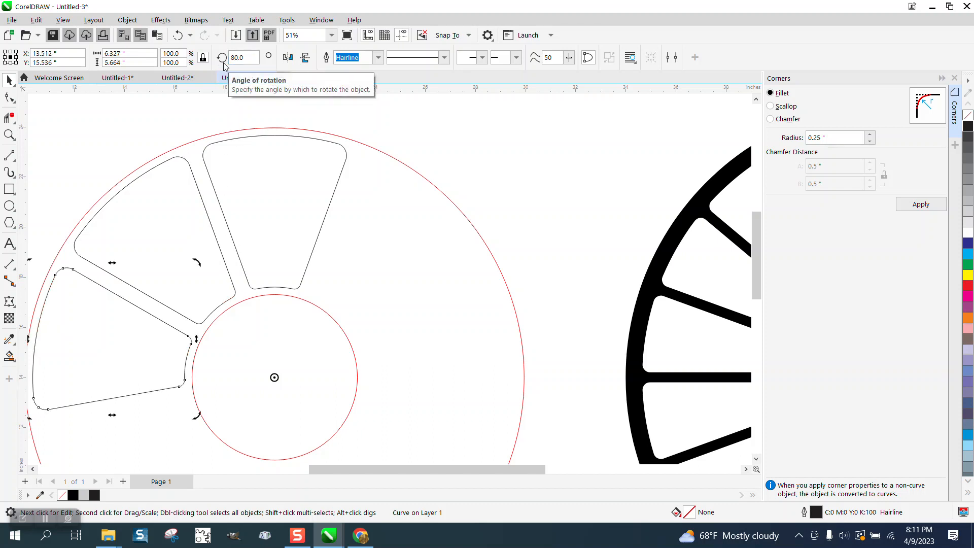
# Step: Repeat the 40-degree rotated duplication around the centre up to the 320-degree wedge, completing the ring
pyautogui.hotkey('ctrl', 'd')
pyautogui.hotkey('ctrl', 'd')
pyautogui.hotkey('ctrl', 'd')
pyautogui.hotkey('ctrl', 'd')
pyautogui.hotkey('ctrl', 'd')
pyautogui.hotkey('ctrl', 'd')
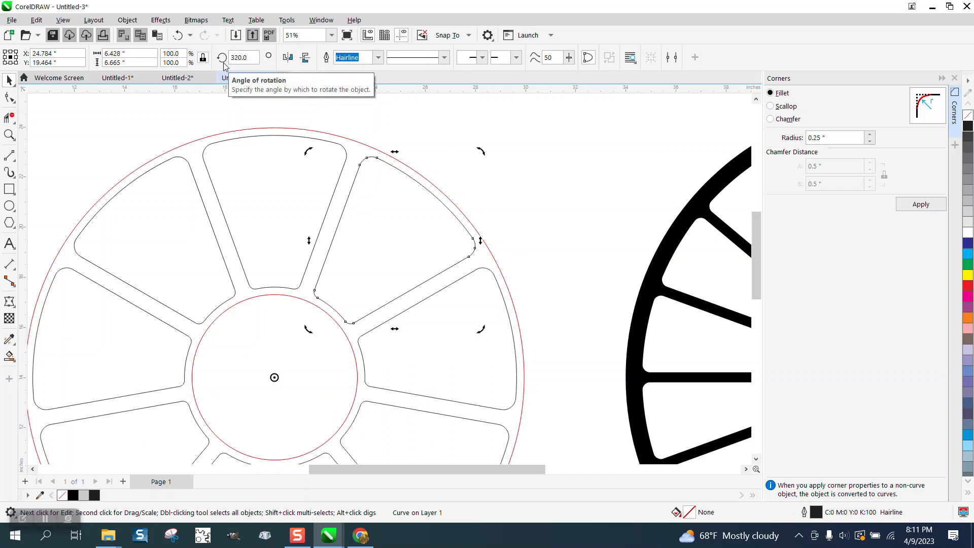
# Step: Scale the outer red circle around the wedges to 105% about its centre, about 20.9 inches in diameter
pyautogui.press('F4')
pyautogui.press('F3')
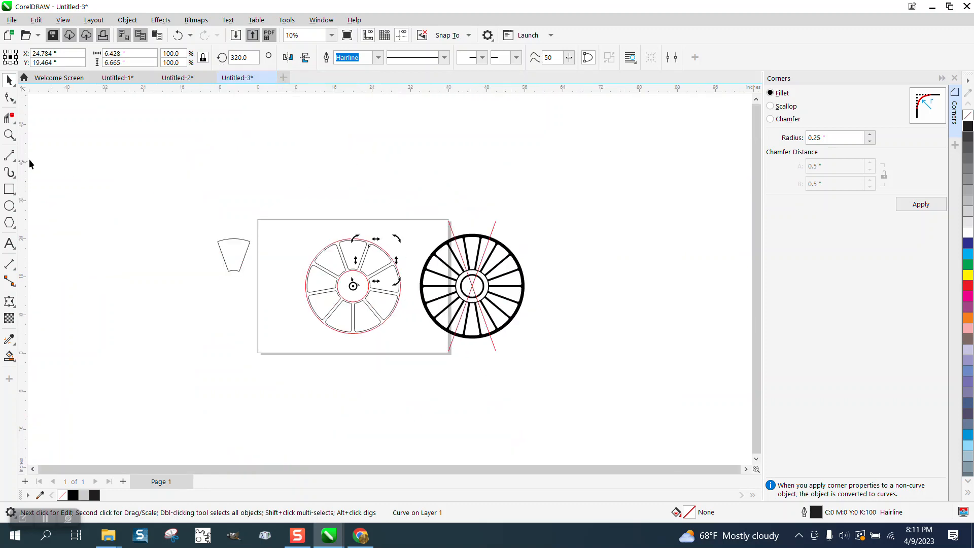
pyautogui.click(9, 135)
pyautogui.moveTo(272, 226); pyautogui.dragTo(541, 397)
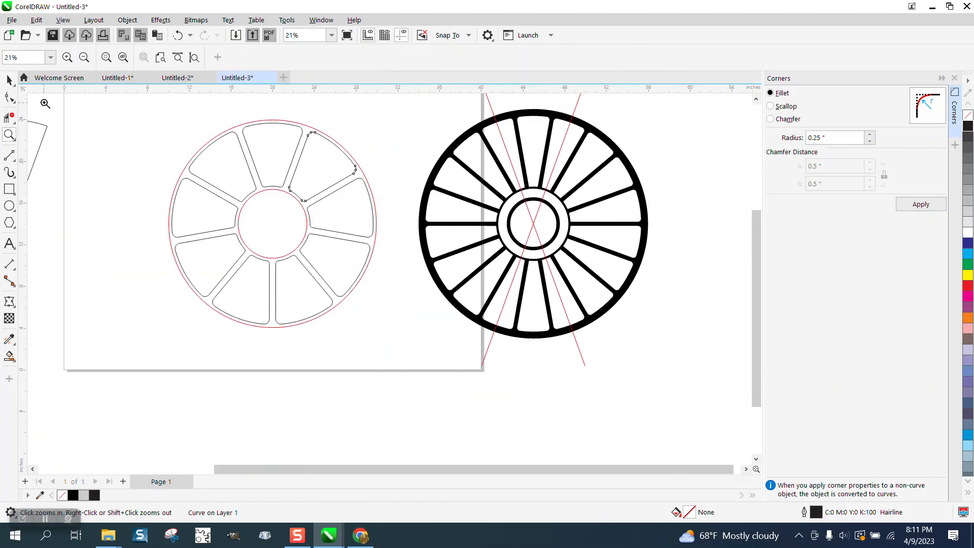
pyautogui.click(9, 80)
pyautogui.click(344, 145)
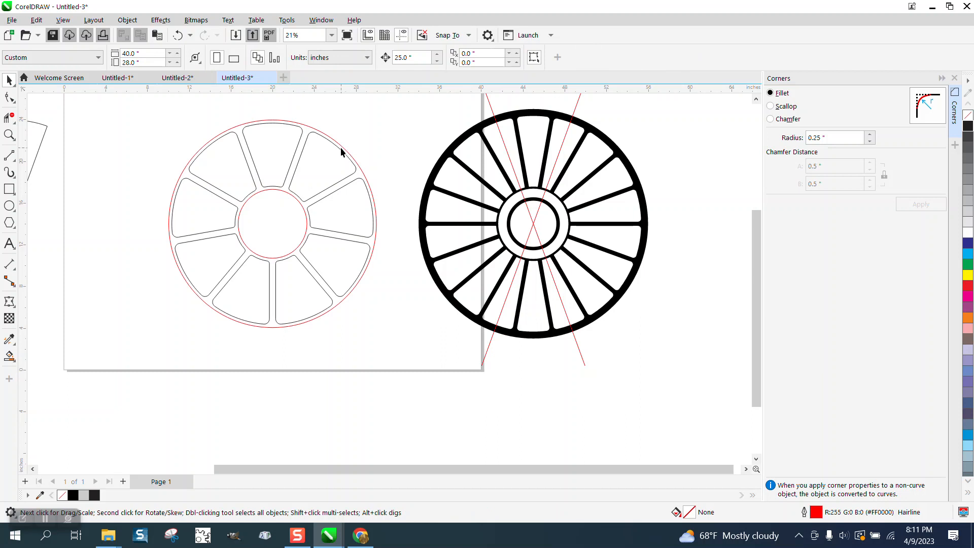
pyautogui.click(344, 148)
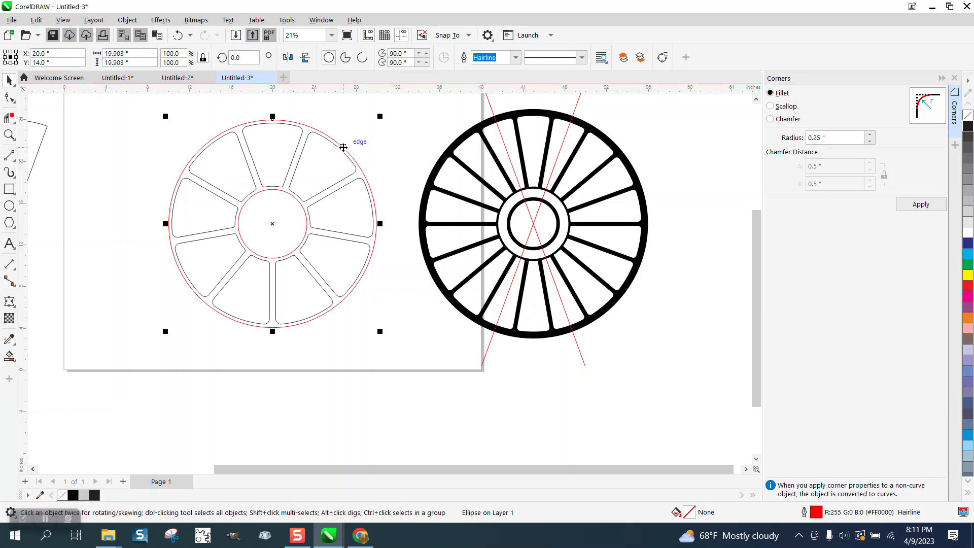
pyautogui.moveTo(380, 116); pyautogui.dragTo(385, 111)
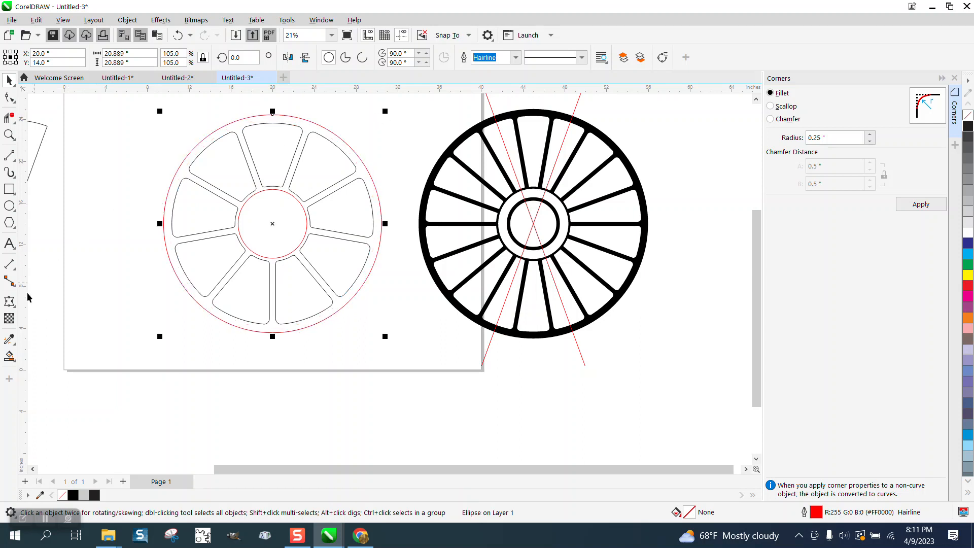
# Step: Fill the enclosed rim, spoke and hub region around the wedges with black and no outline
pyautogui.click(9, 356)
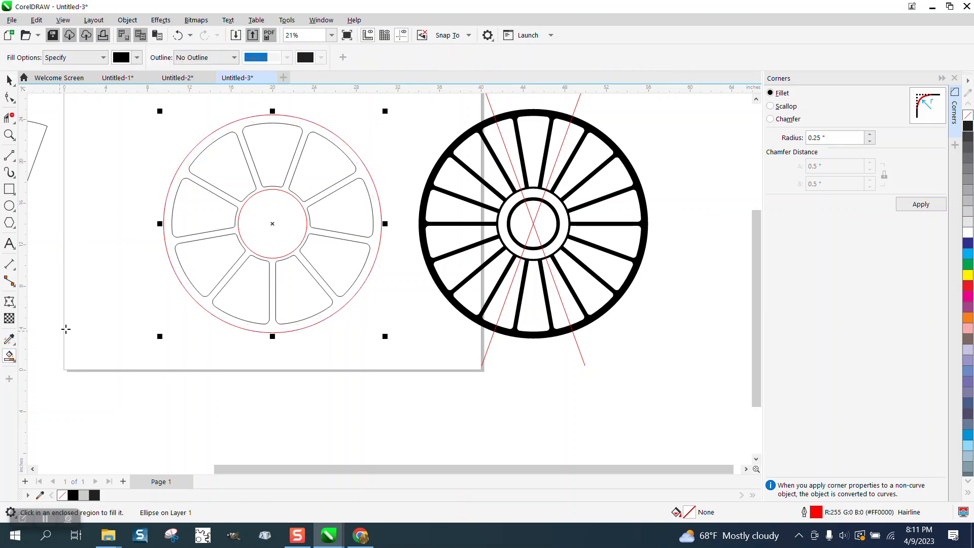
pyautogui.click(228, 230)
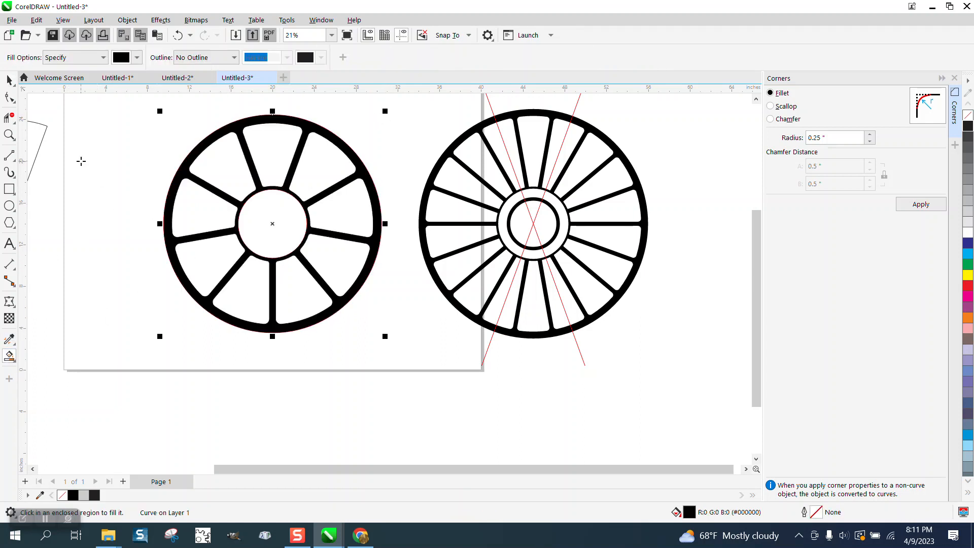
pyautogui.click(9, 81)
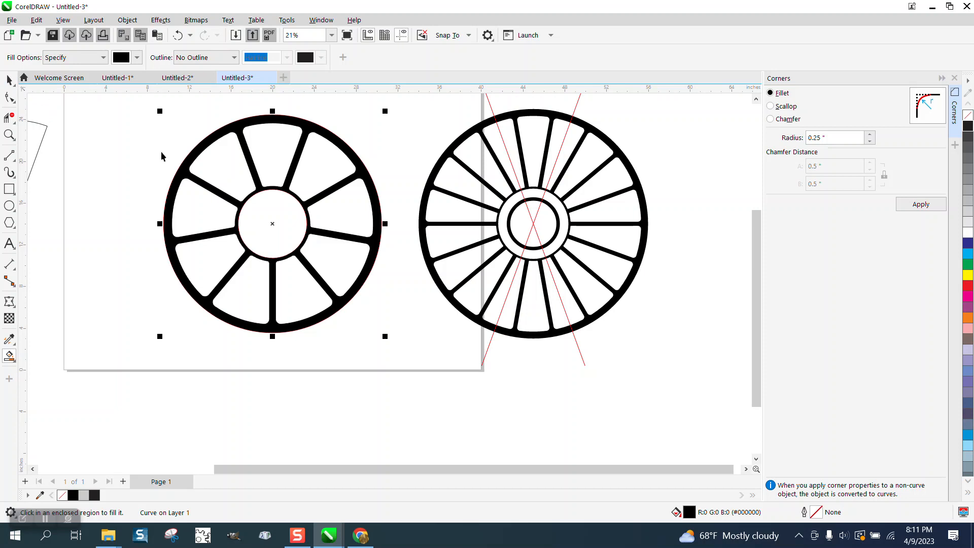
# Step: Delete both red diagonal lines crossing the finished reference wheel
pyautogui.click(533, 226)
pyautogui.press('Delete')
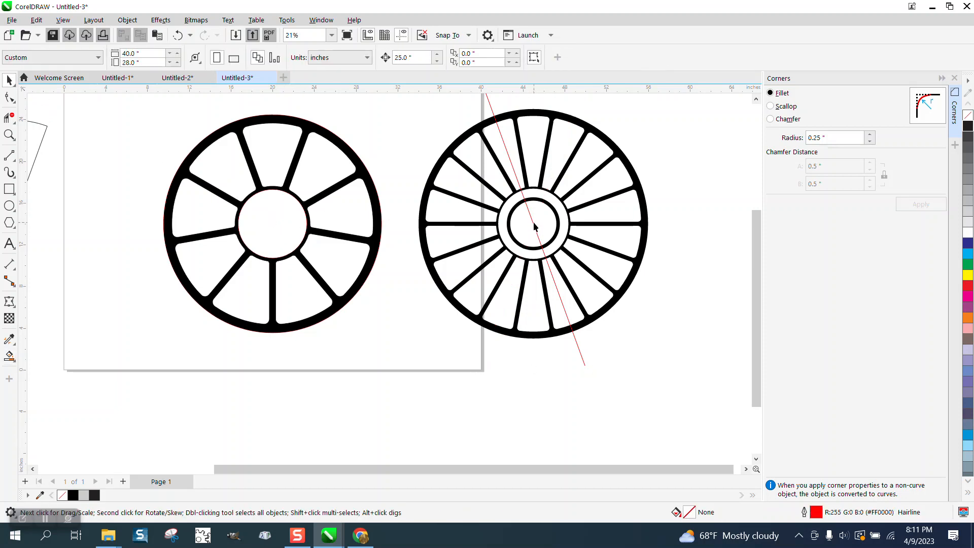
pyautogui.click(534, 227)
pyautogui.press('Delete')
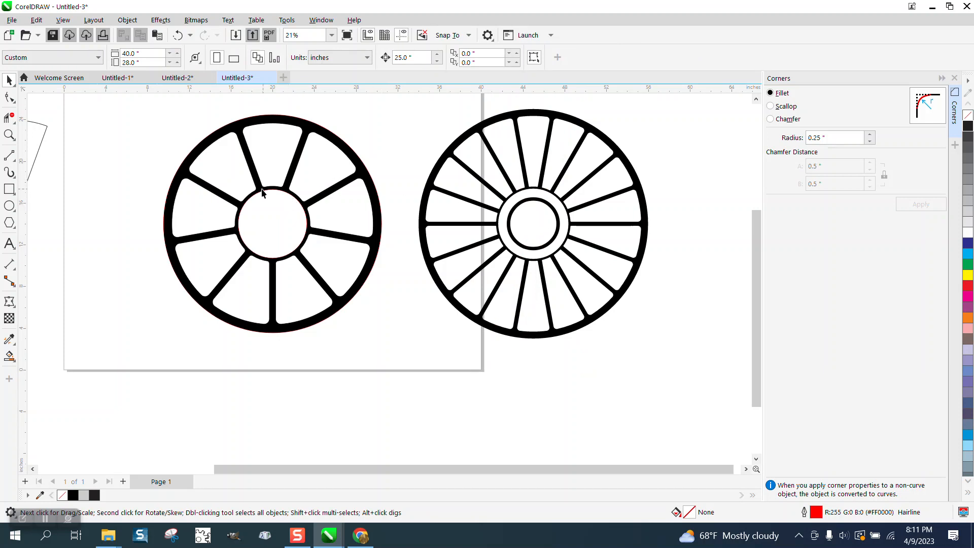
# Step: Move the new black-filled wheel shape 25 inches down, off its construction outlines
pyautogui.click(198, 155)
pyautogui.press('Down')
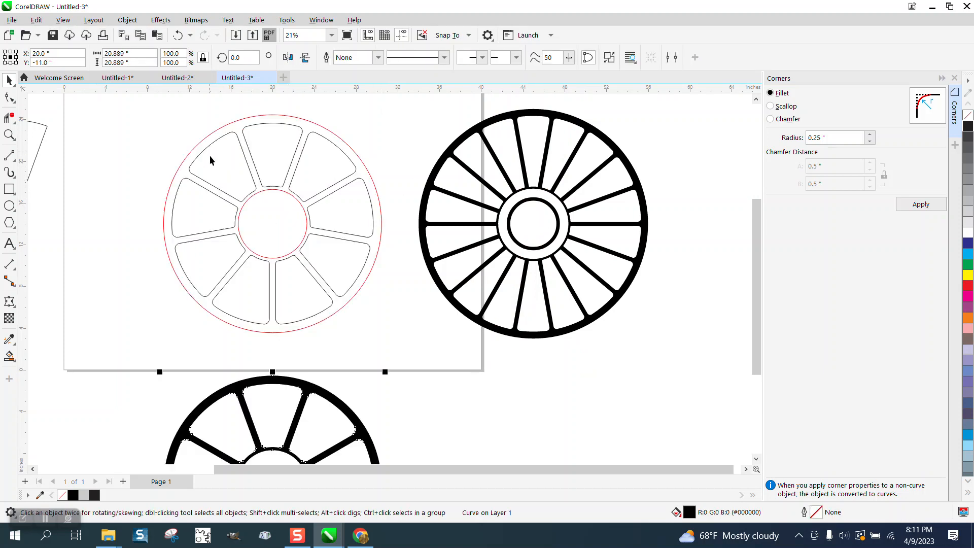
# Step: Delete the thin wedge and circle construction outlines on the page and move the black wheel 25 inches up into their place
pyautogui.moveTo(421, 357); pyautogui.dragTo(425, 355)
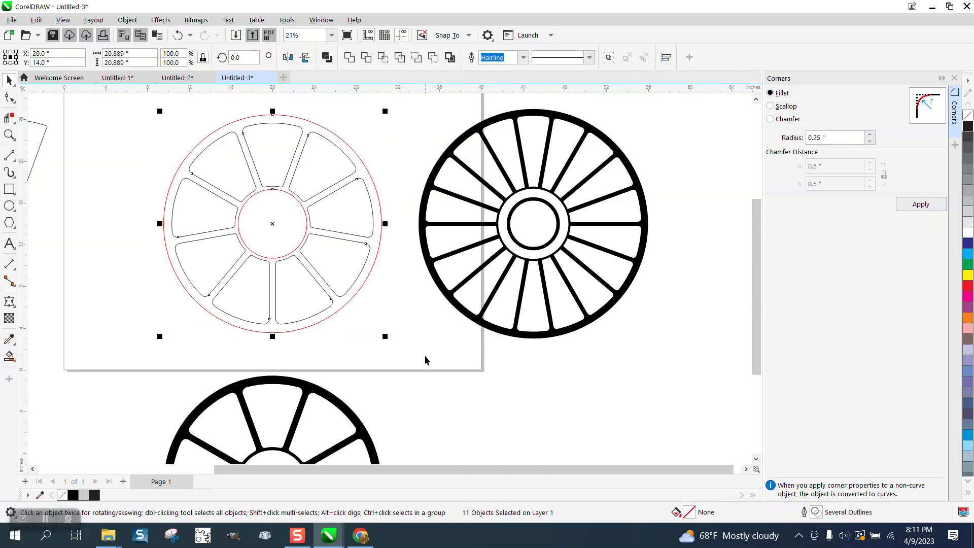
pyautogui.press('Delete')
pyautogui.click(355, 426)
pyautogui.press('Up')
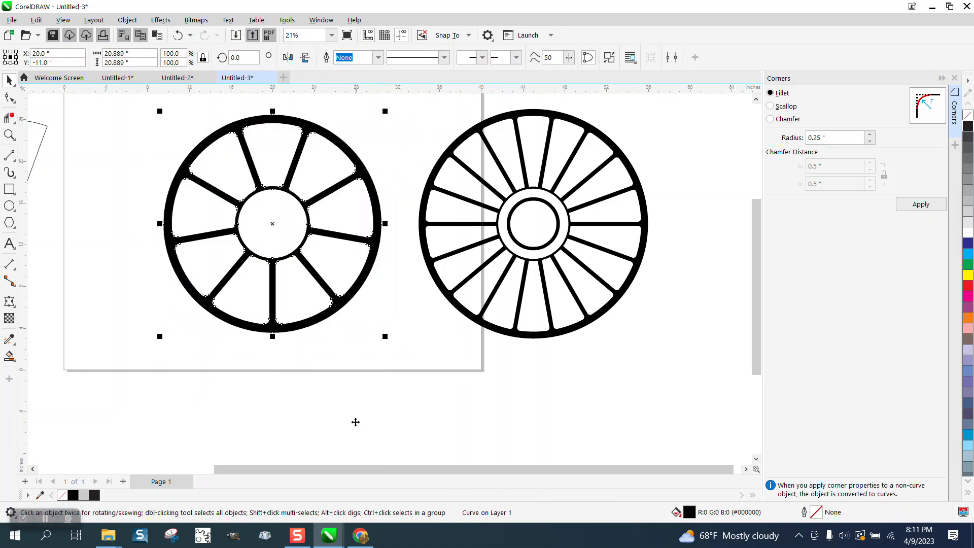
# Step: Draw a circle about 5.7 inches in diameter and centre it on the page, inside the wheel's hub
pyautogui.click(9, 205)
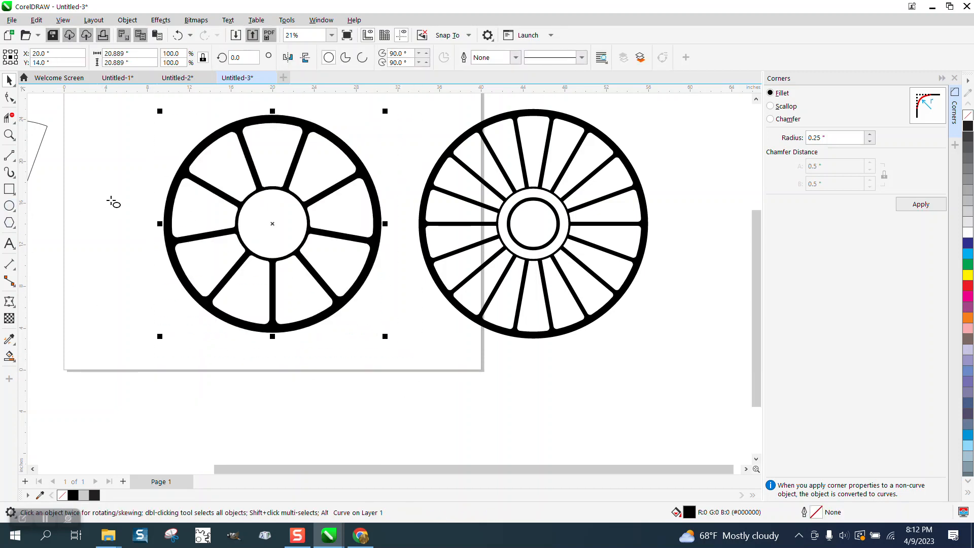
pyautogui.moveTo(142, 179); pyautogui.dragTo(94, 239)
pyautogui.press('p')
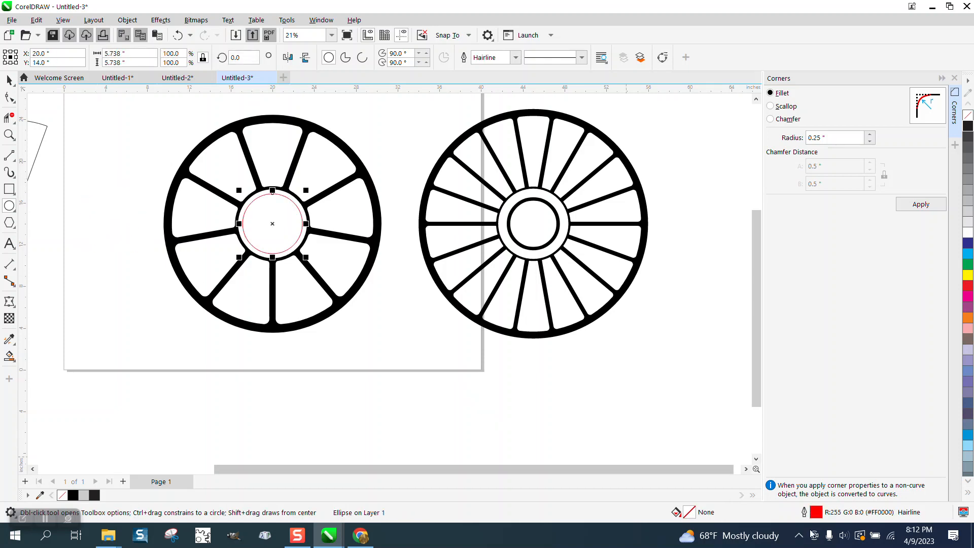
# Step: Set the hub circle's outline to black with a width of 24 pt
pyautogui.doubleClick(816, 514)
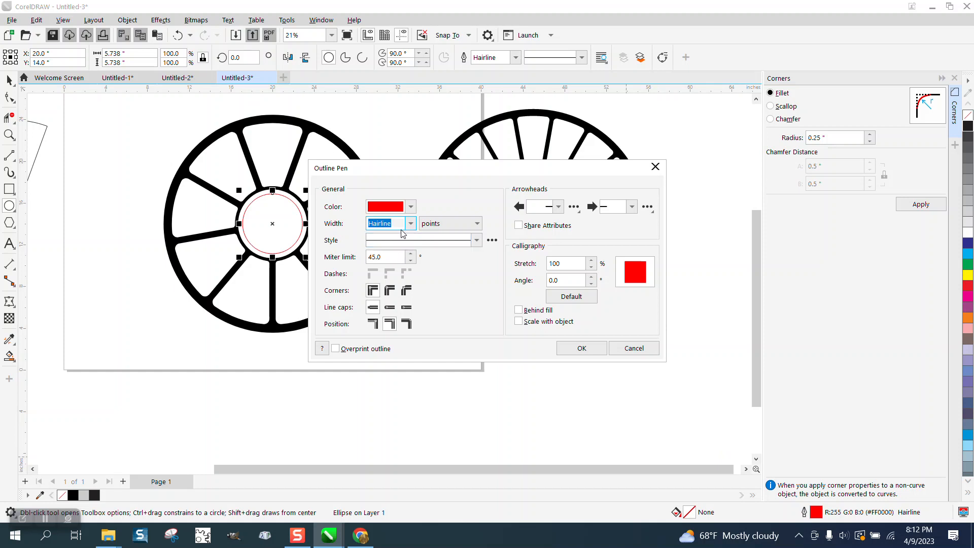
pyautogui.click(410, 207)
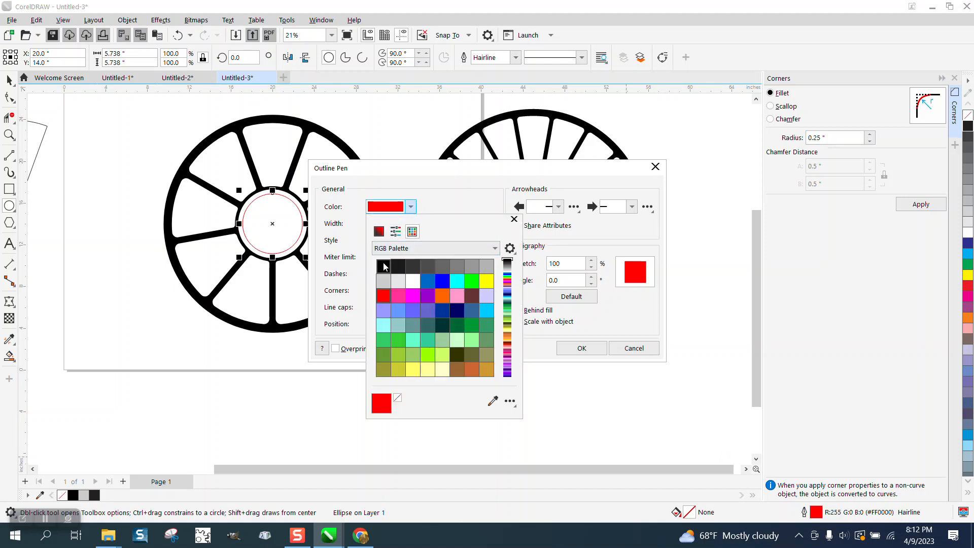
pyautogui.click(383, 265)
pyautogui.click(514, 220)
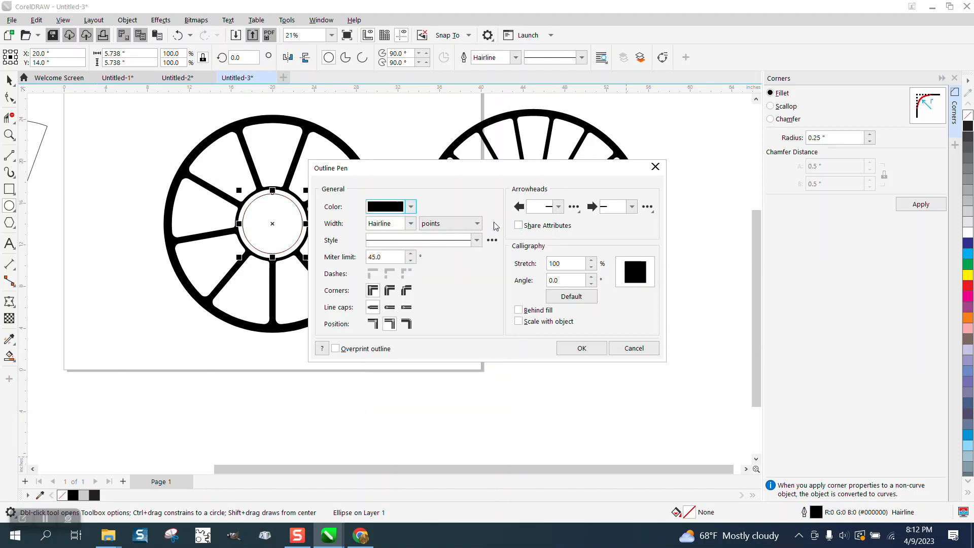
pyautogui.click(411, 223)
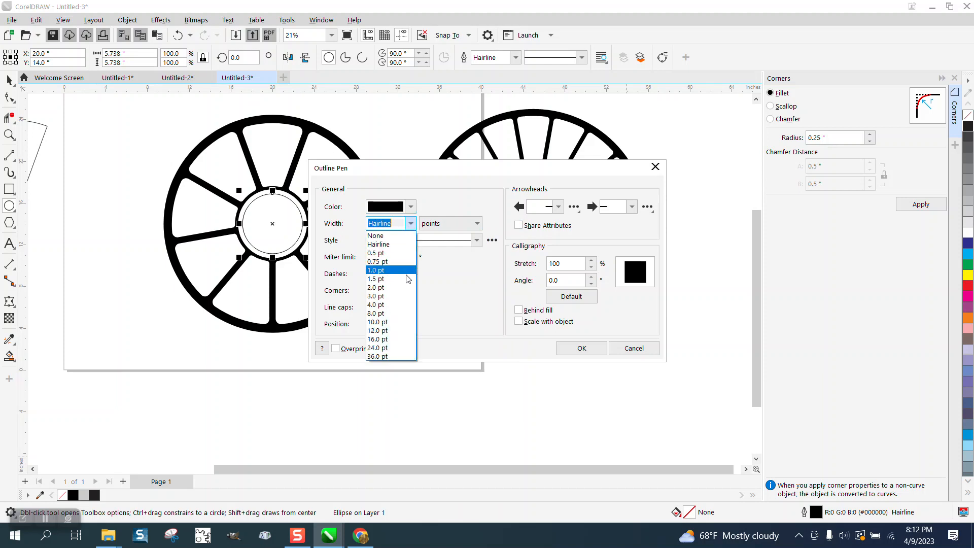
pyautogui.click(384, 336)
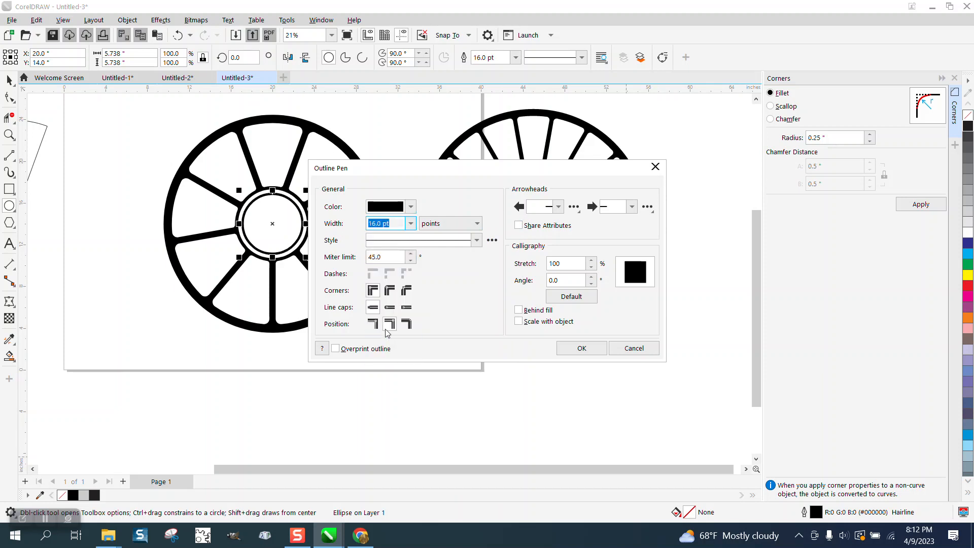
pyautogui.click(410, 223)
pyautogui.click(385, 348)
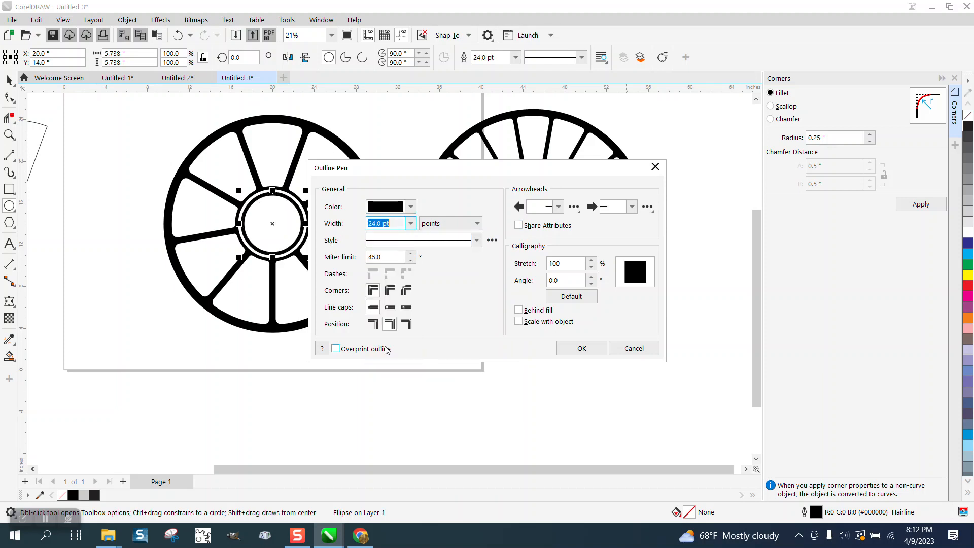
pyautogui.click(582, 348)
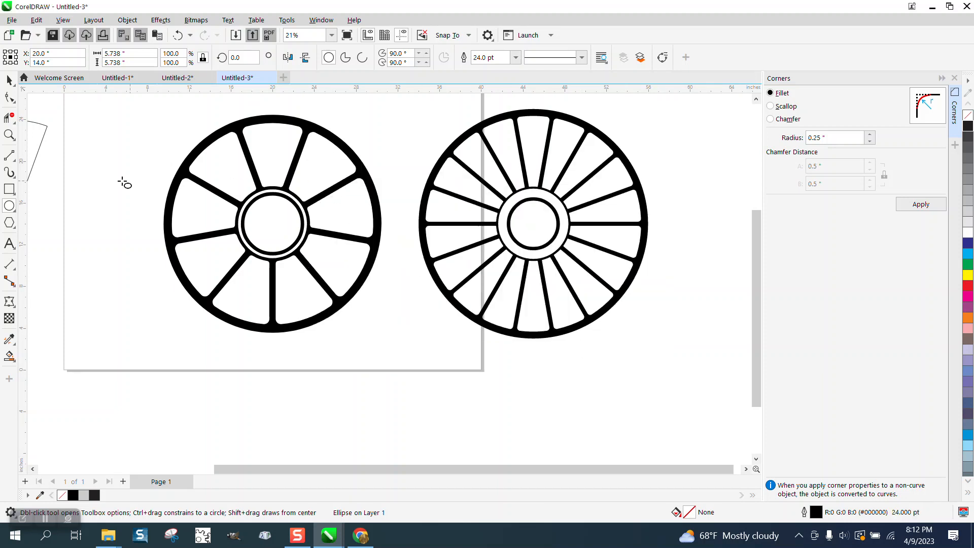
# Step: Scale the inner hub circle to 87% about its centre, about 5 inches in diameter
pyautogui.click(9, 135)
pyautogui.click(257, 244)
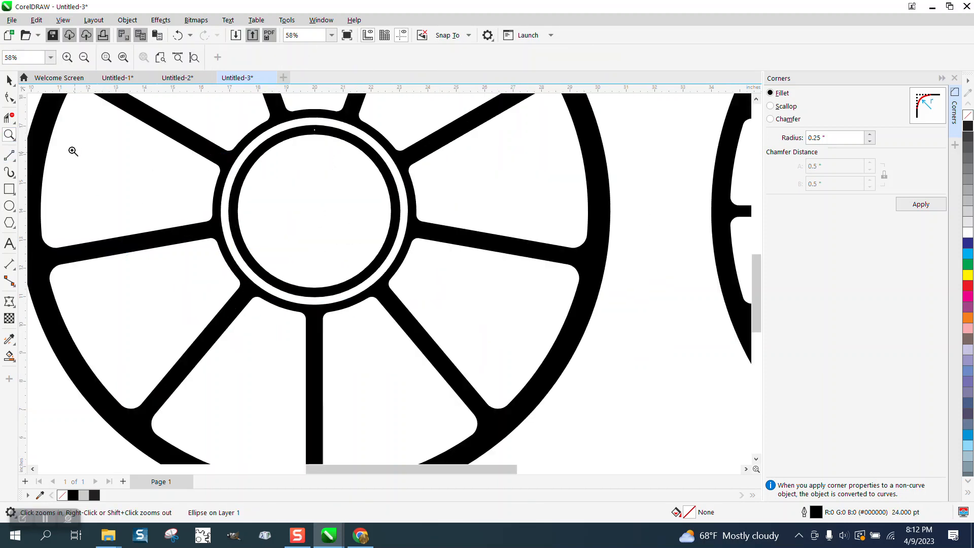
pyautogui.click(9, 80)
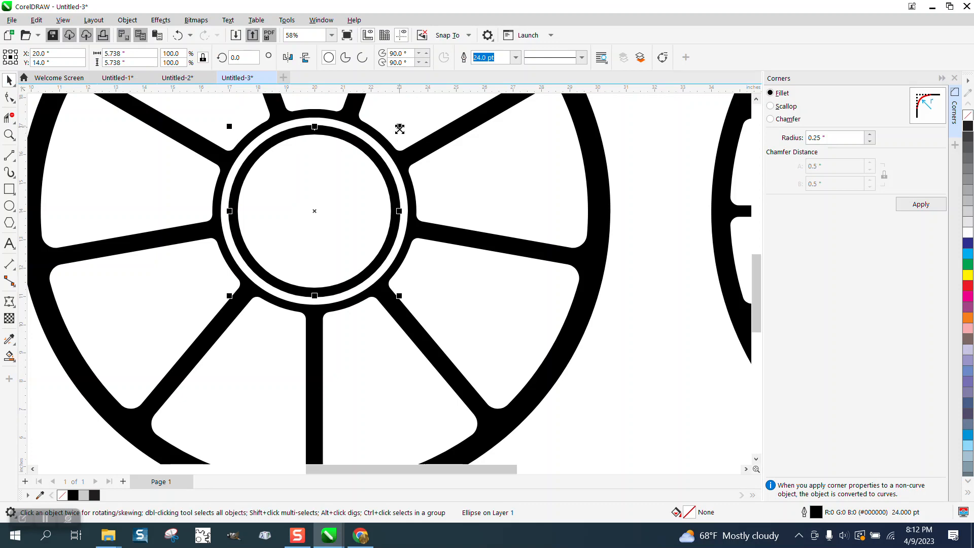
pyautogui.moveTo(400, 129); pyautogui.dragTo(388, 137)
pyautogui.scroll(-2, 382, 203)
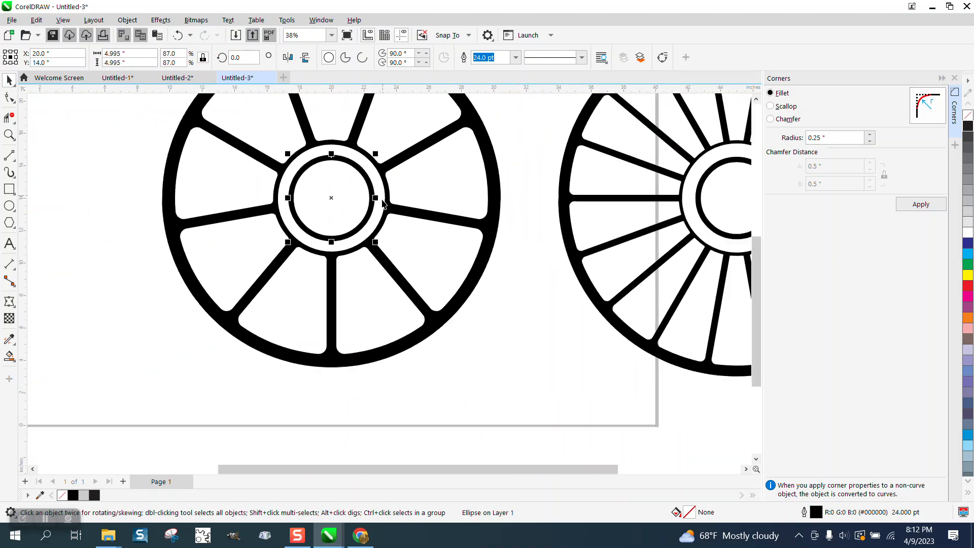
pyautogui.scroll(-2, 382, 203)
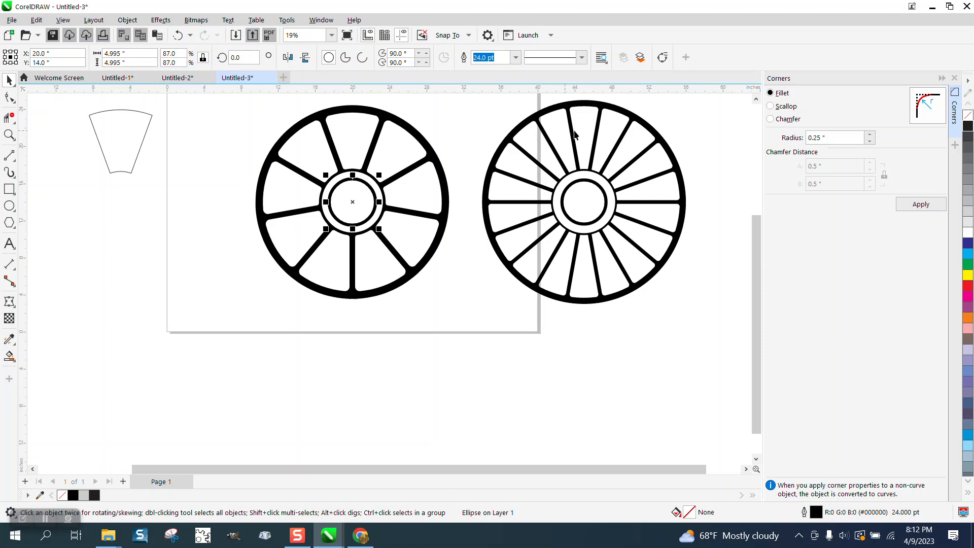
# Step: Delete the spare wedge outline beside the page
pyautogui.click(109, 146)
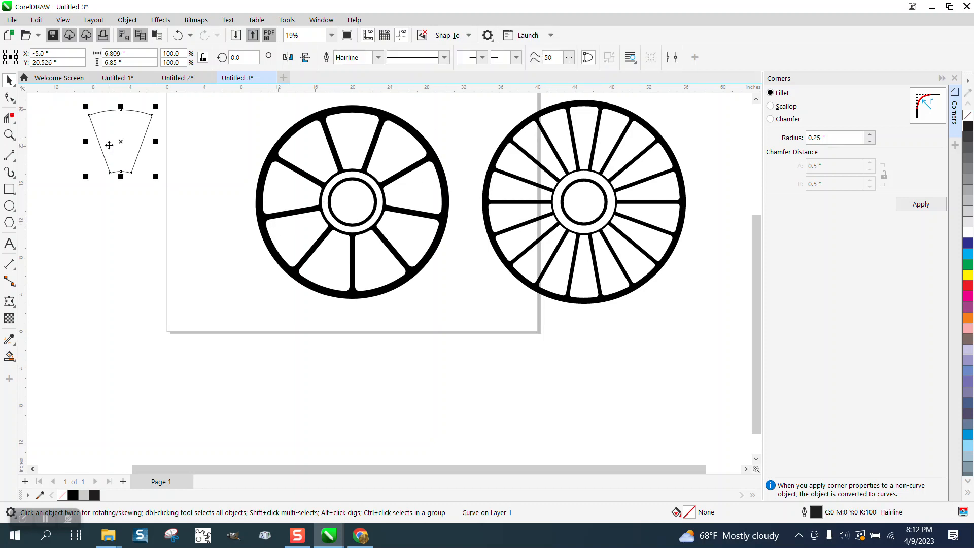
pyautogui.press('Delete')
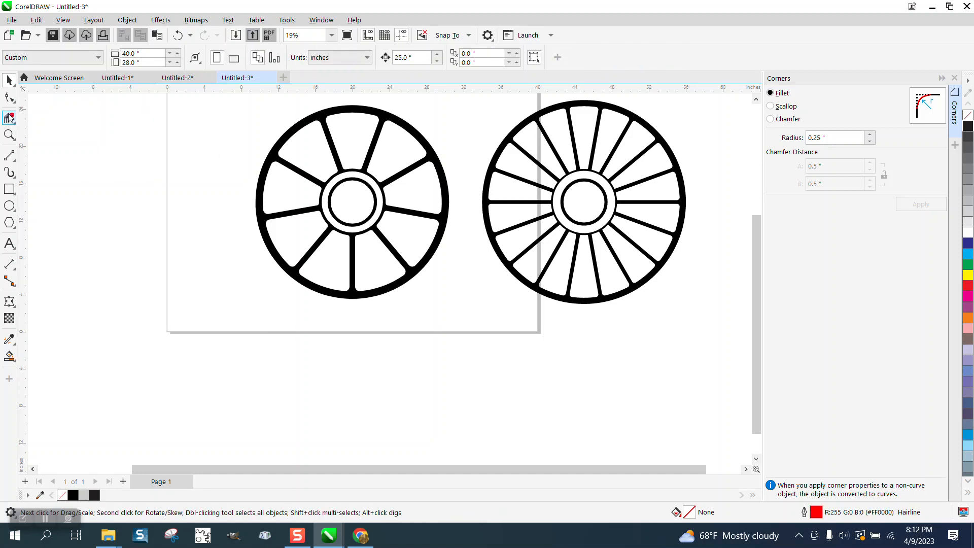
pyautogui.click(9, 134)
pyautogui.moveTo(313, 108); pyautogui.dragTo(415, 197)
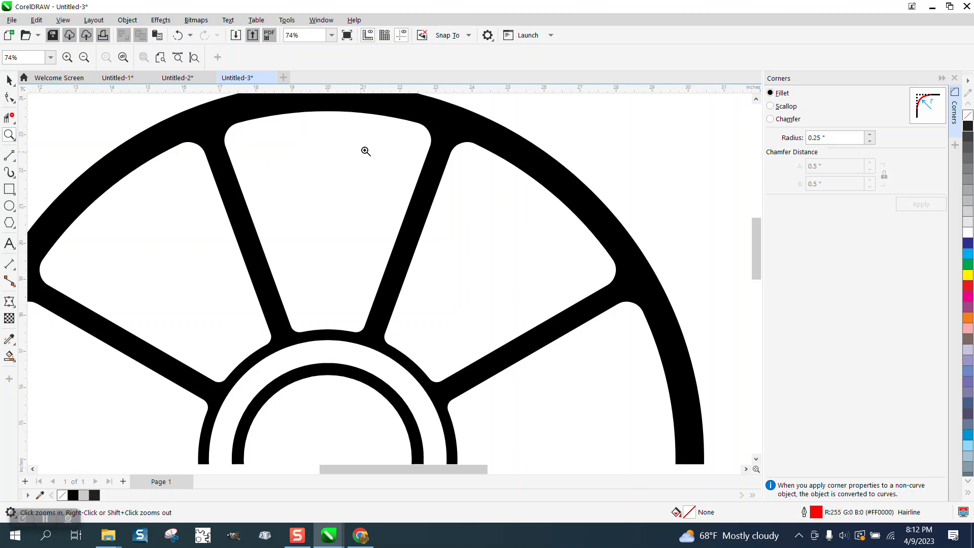
pyautogui.scroll(-4, 278, 208)
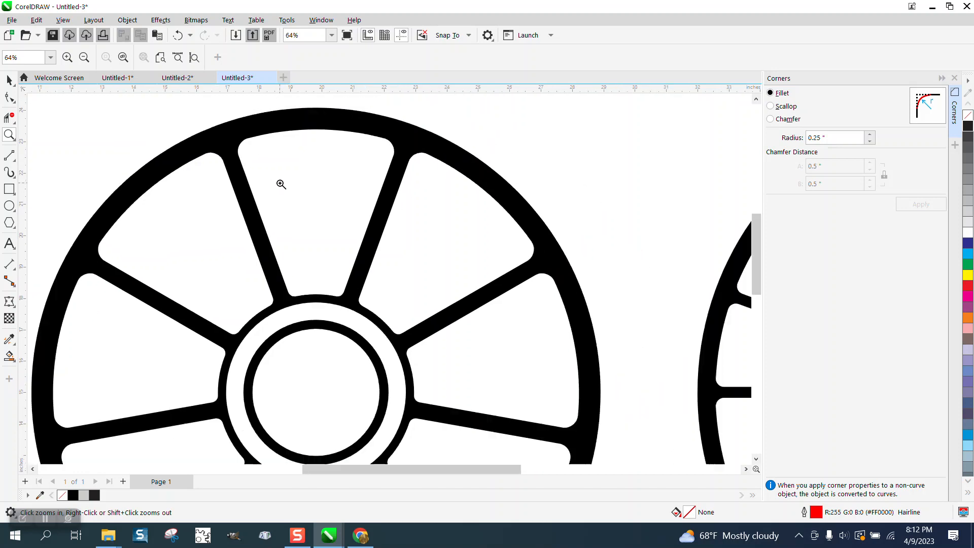